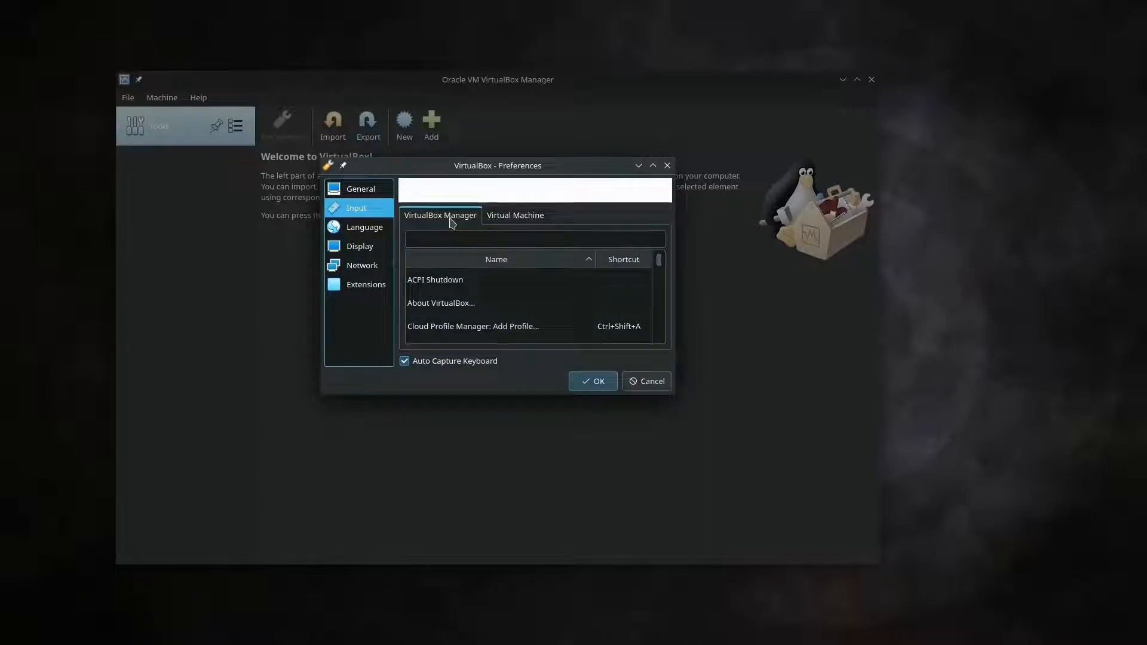
Look through the Virtual Machine, Language, Display, Network and Extensions preference pages, then close Preferences with OK
{"action": "left_click", "coordinate": [534, 213]}
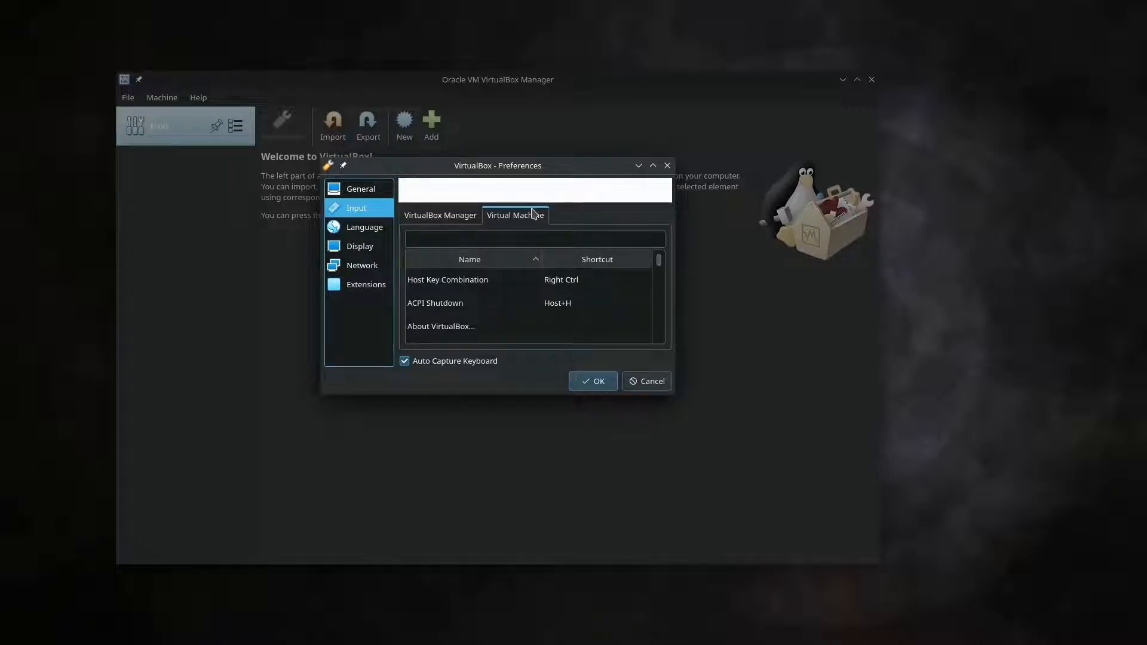
{"action": "left_click", "coordinate": [380, 234]}
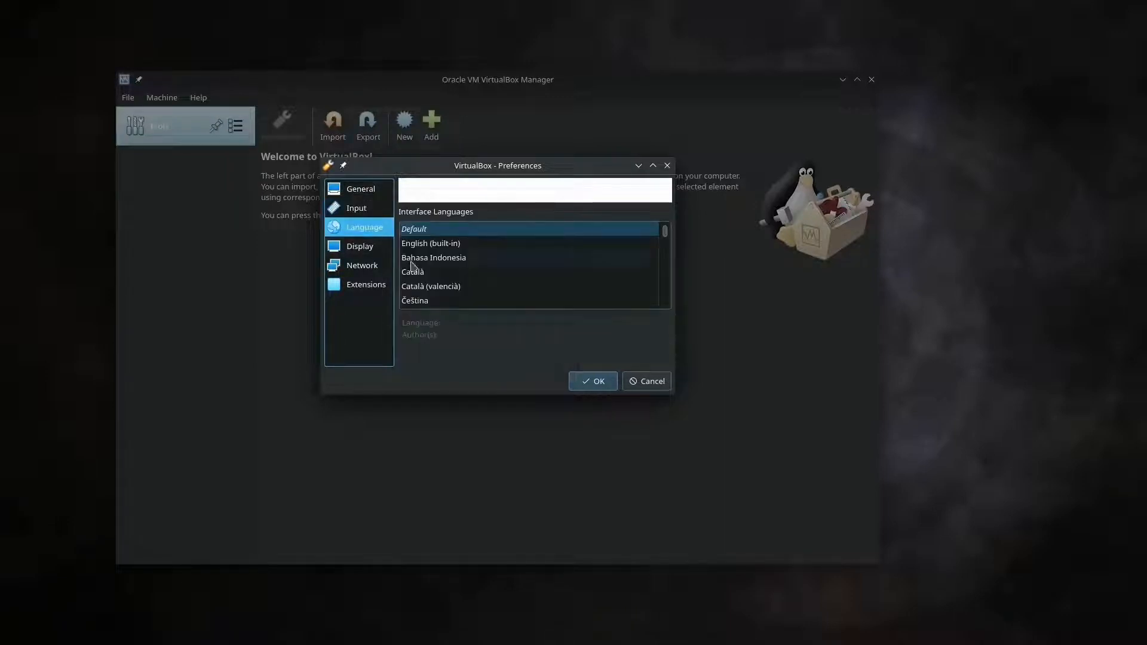
{"action": "scroll", "coordinate": [666, 239], "scroll_direction": "down", "scroll_amount": 1}
{"action": "scroll", "coordinate": [667, 250], "scroll_direction": "down", "scroll_amount": 1}
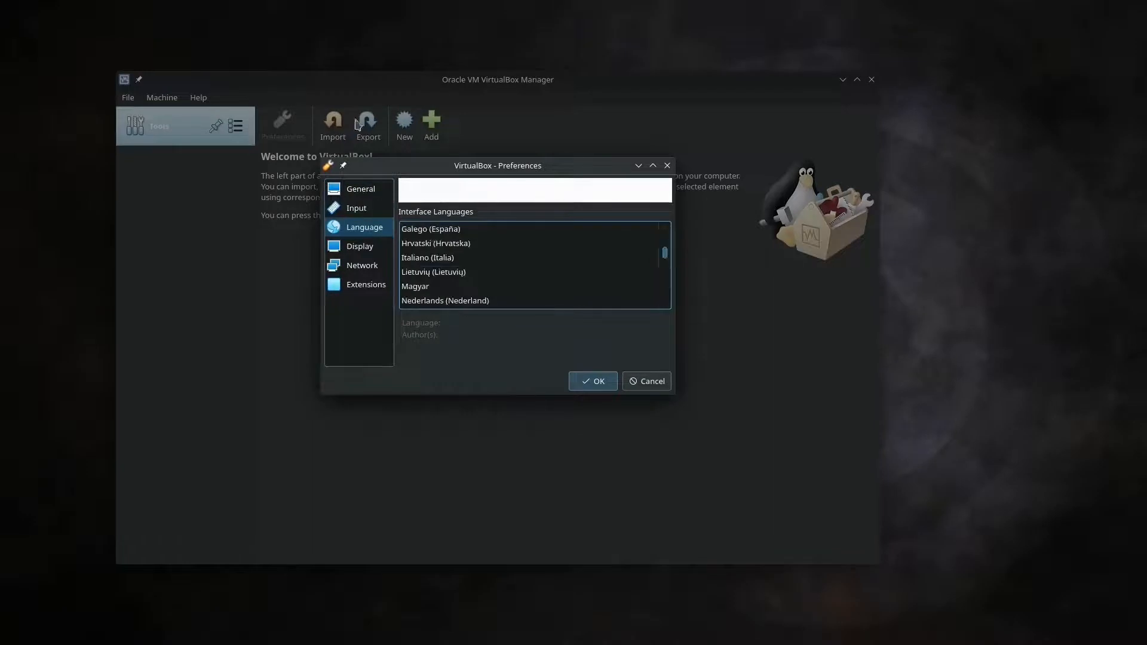
{"action": "left_click", "coordinate": [360, 246]}
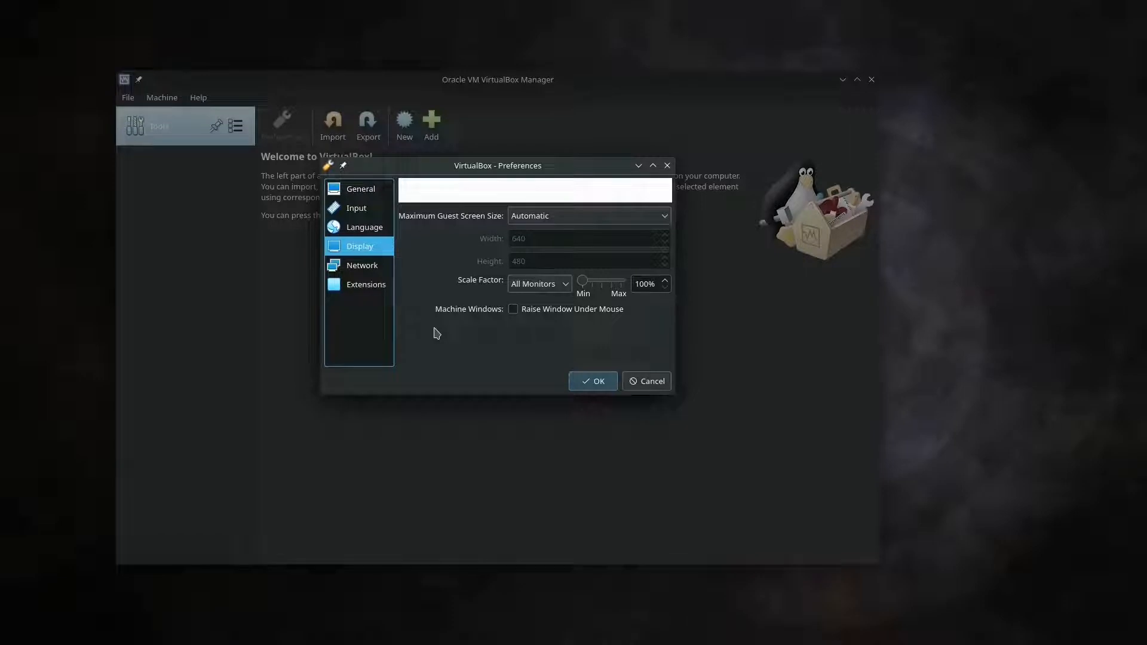
{"action": "left_click", "coordinate": [365, 267]}
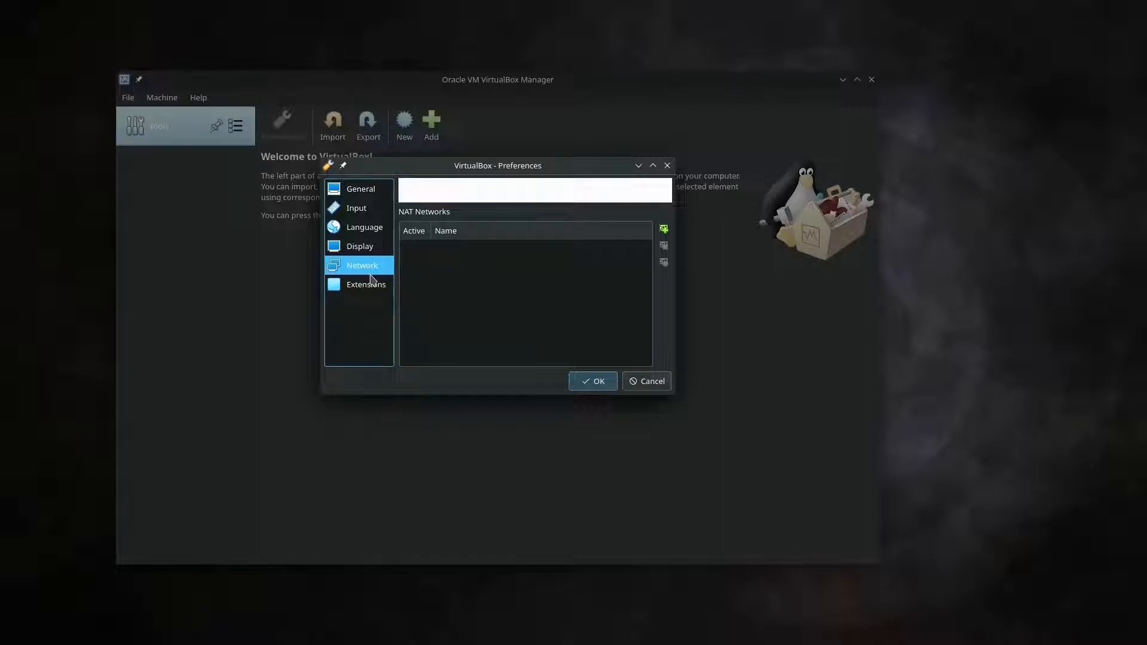
{"action": "left_click", "coordinate": [369, 282]}
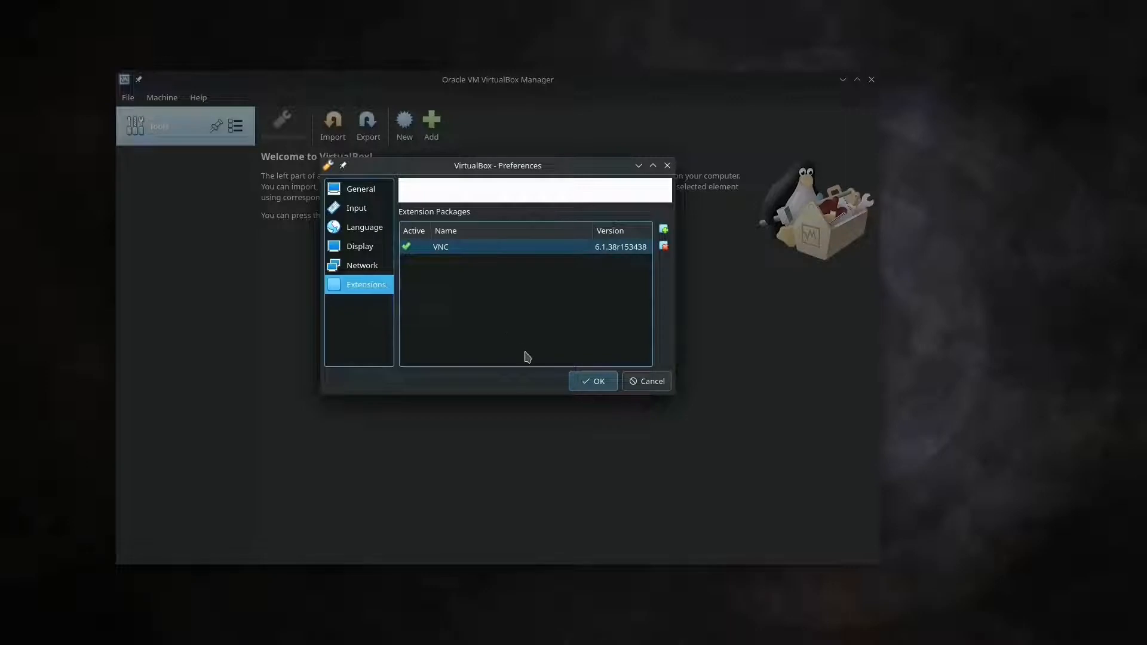
{"action": "left_click", "coordinate": [606, 382]}
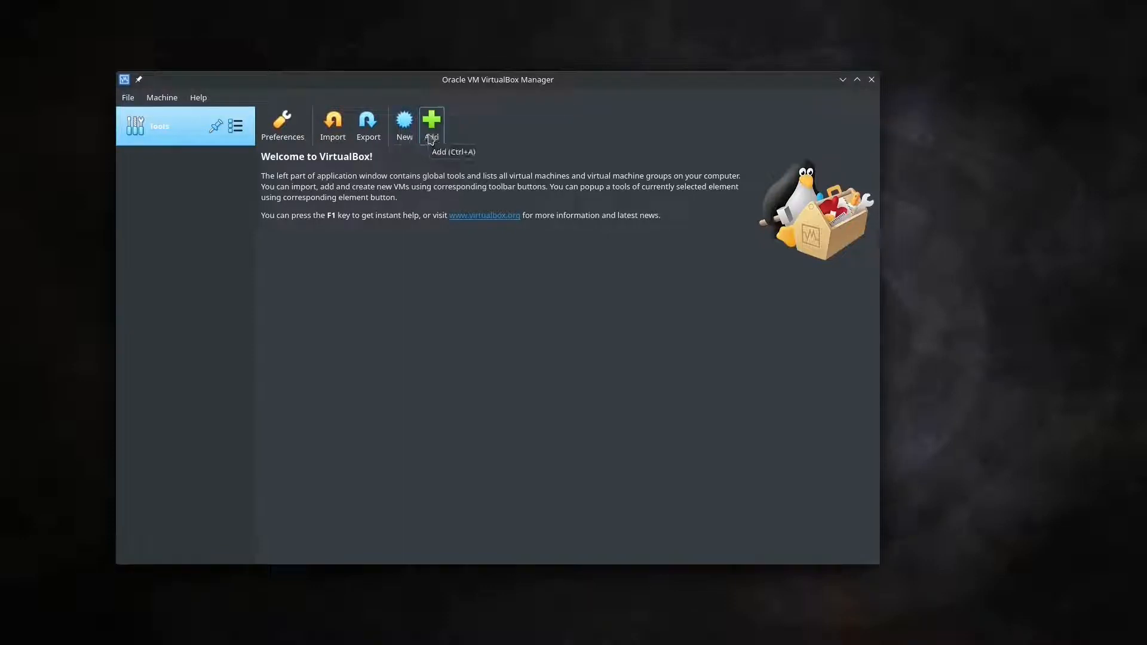
{"action": "left_click", "coordinate": [238, 131]}
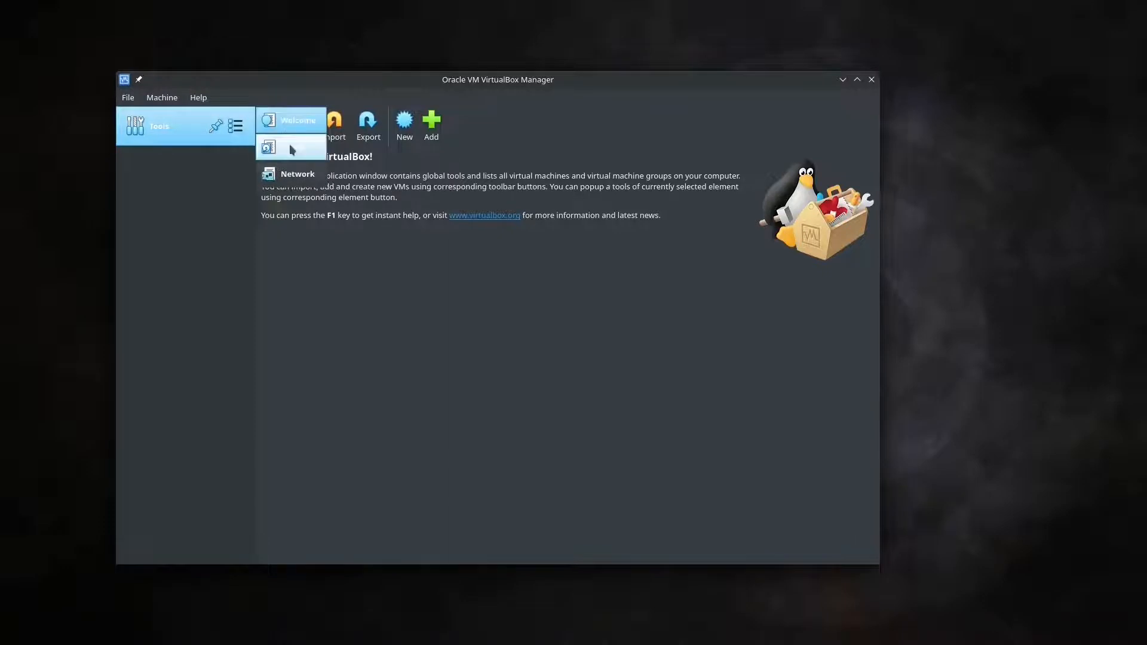
{"action": "left_click", "coordinate": [290, 145]}
{"action": "left_click", "coordinate": [234, 126]}
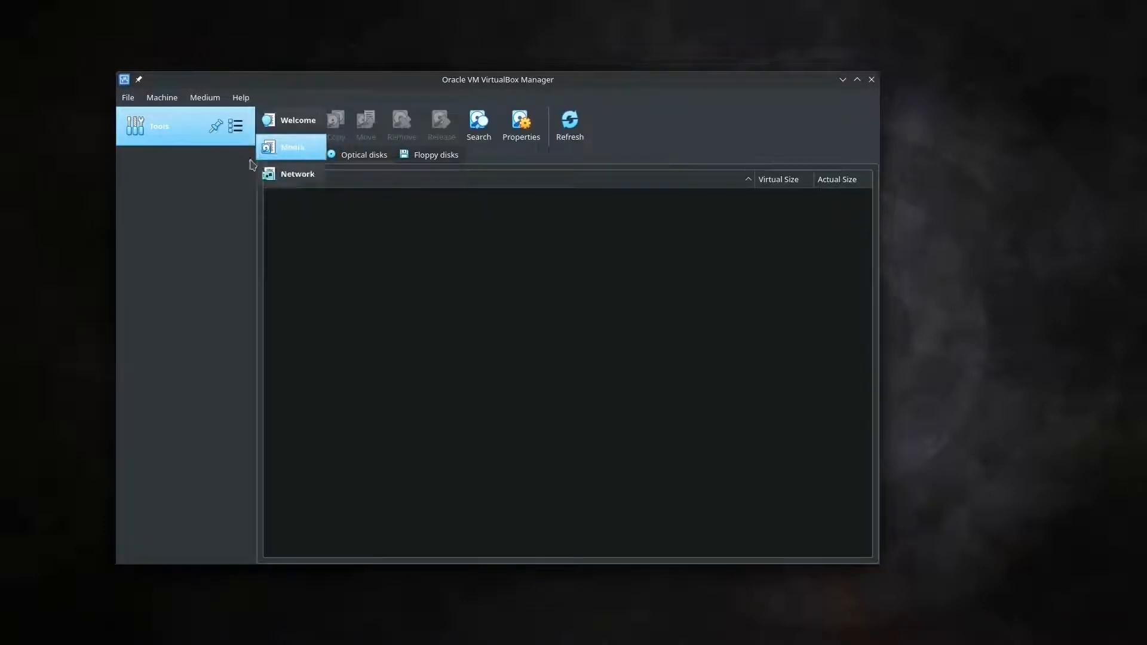
{"action": "left_click", "coordinate": [289, 179]}
{"action": "left_click", "coordinate": [235, 125]}
{"action": "left_click", "coordinate": [289, 145]}
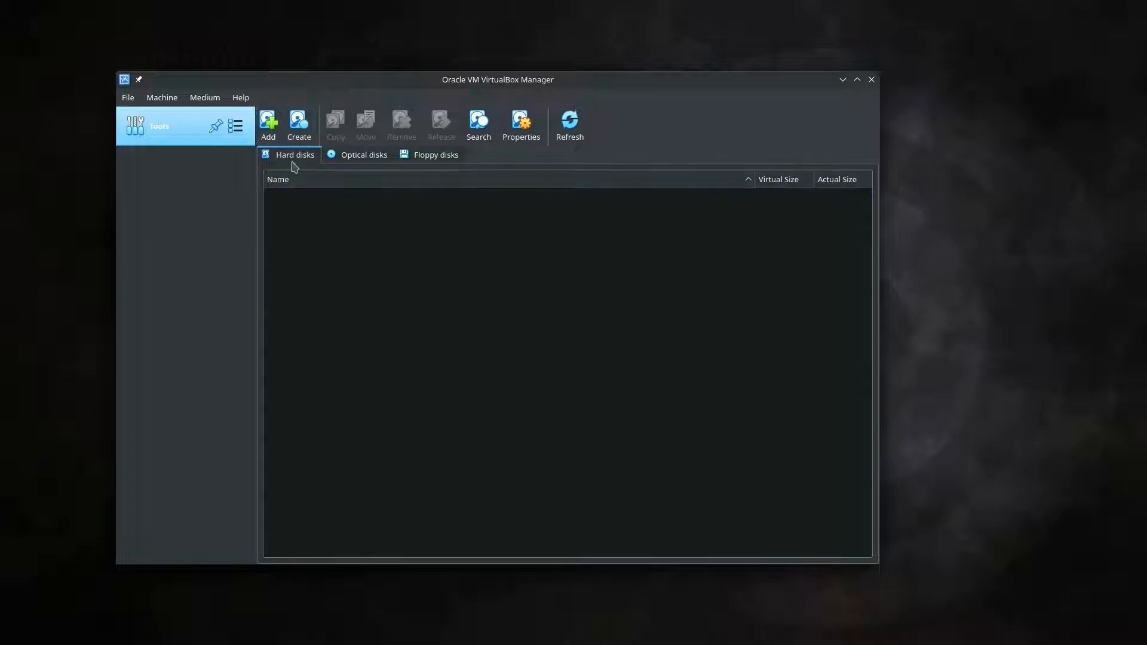
{"action": "left_click", "coordinate": [333, 159]}
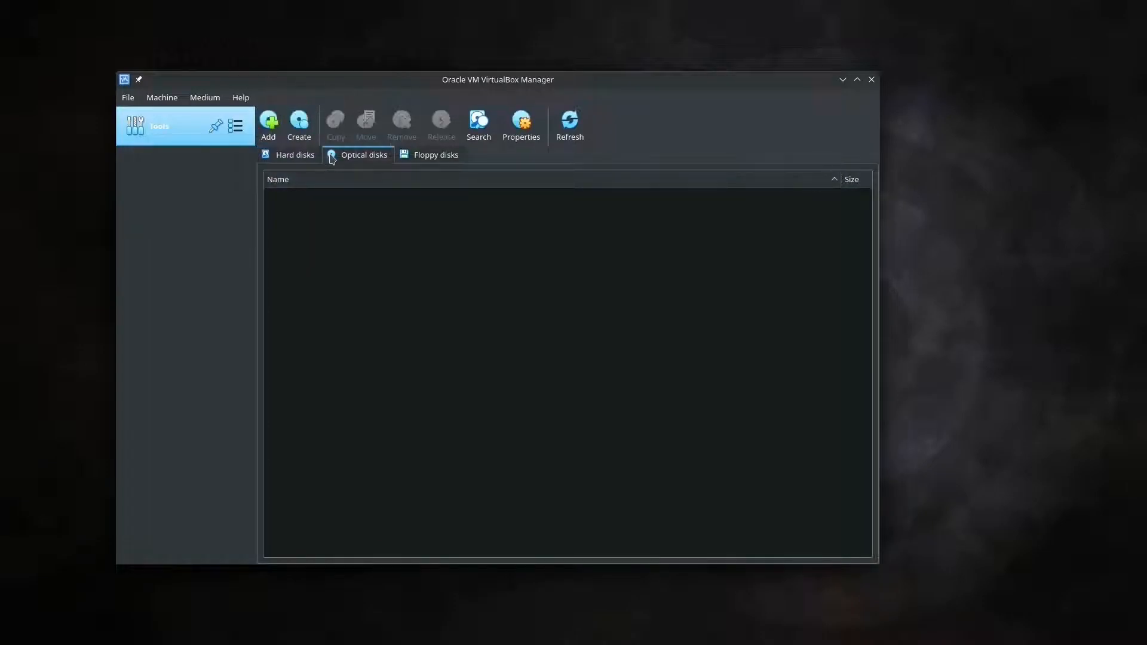
{"action": "left_click", "coordinate": [425, 160]}
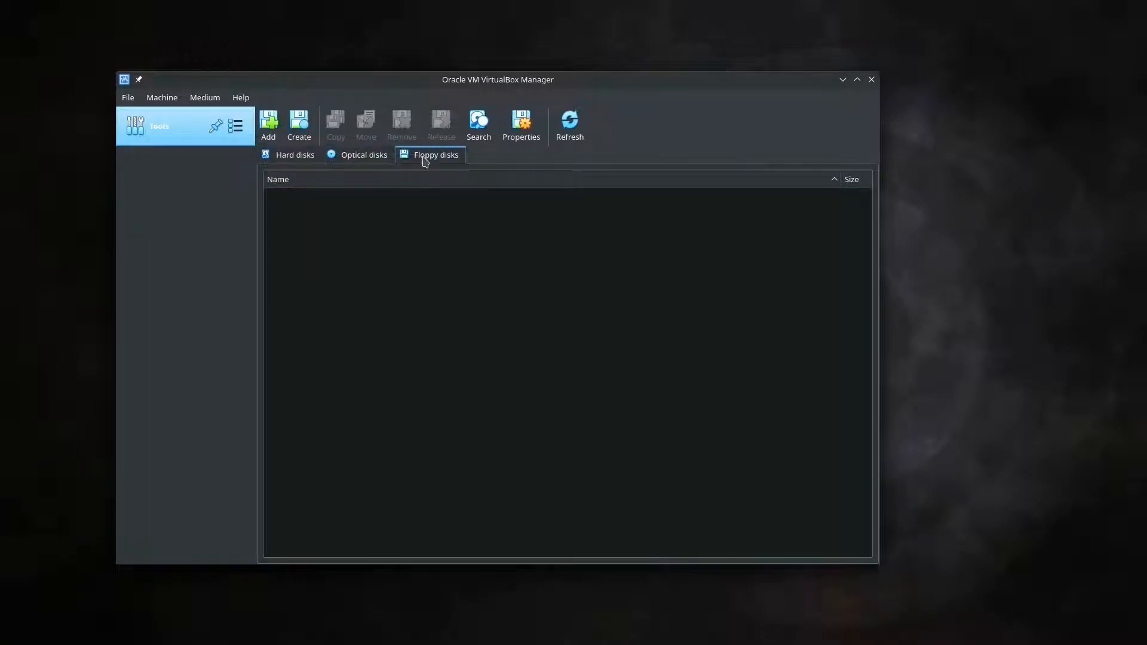
{"action": "left_click", "coordinate": [305, 160]}
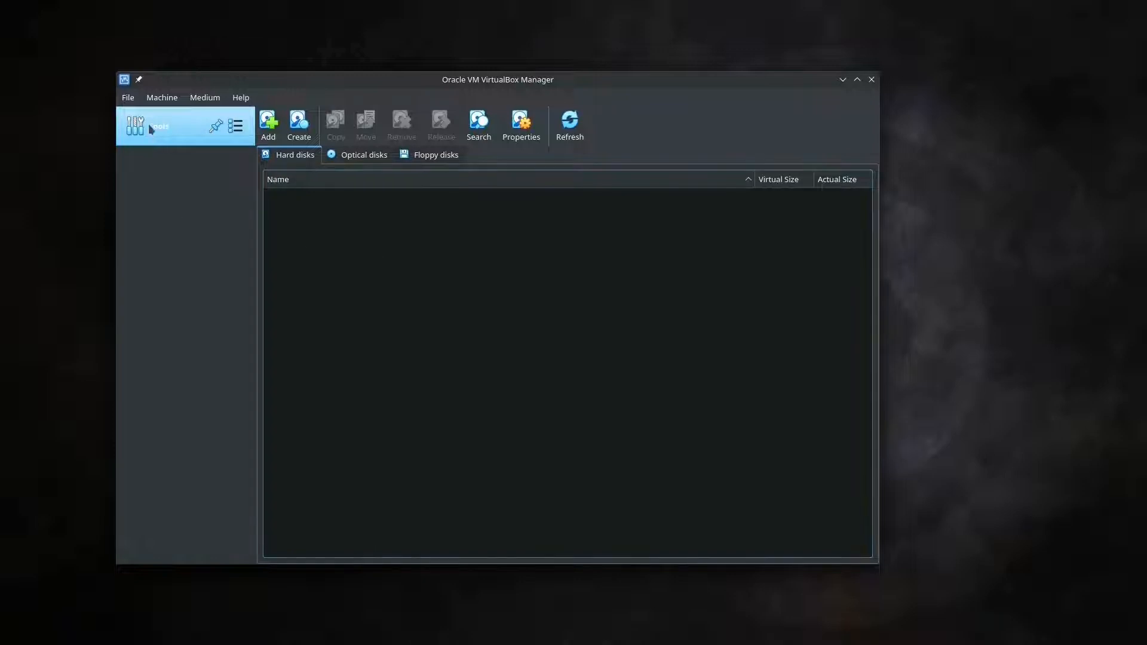
{"action": "left_click", "coordinate": [234, 126]}
{"action": "left_click", "coordinate": [269, 174]}
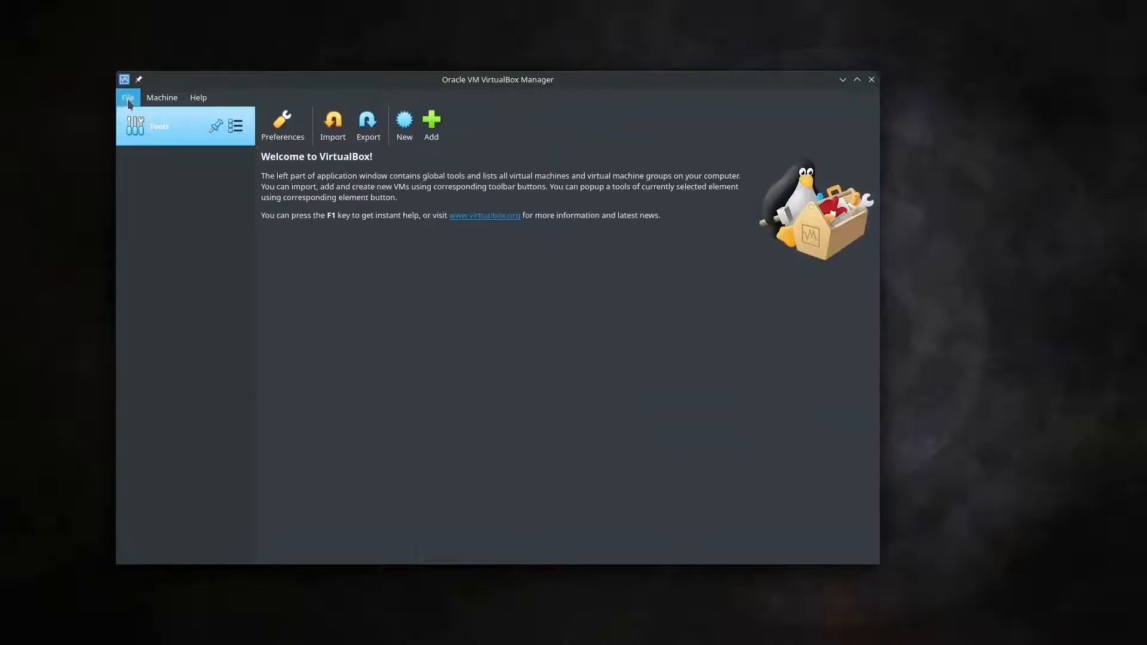
{"action": "left_click", "coordinate": [133, 102]}
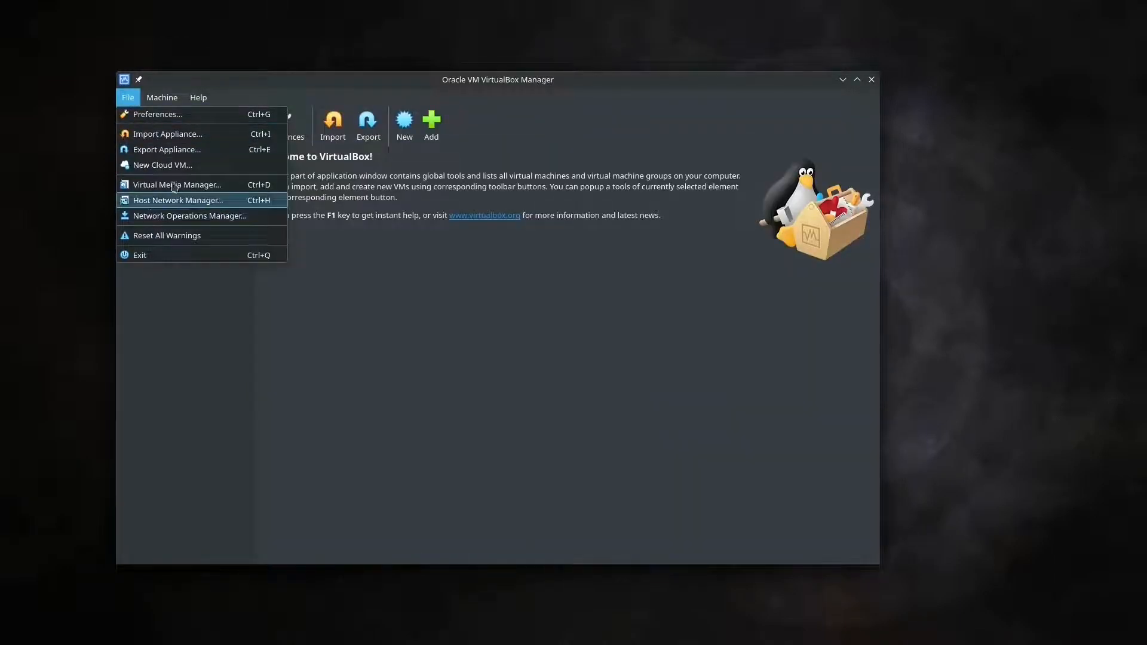
{"action": "left_click", "coordinate": [404, 142]}
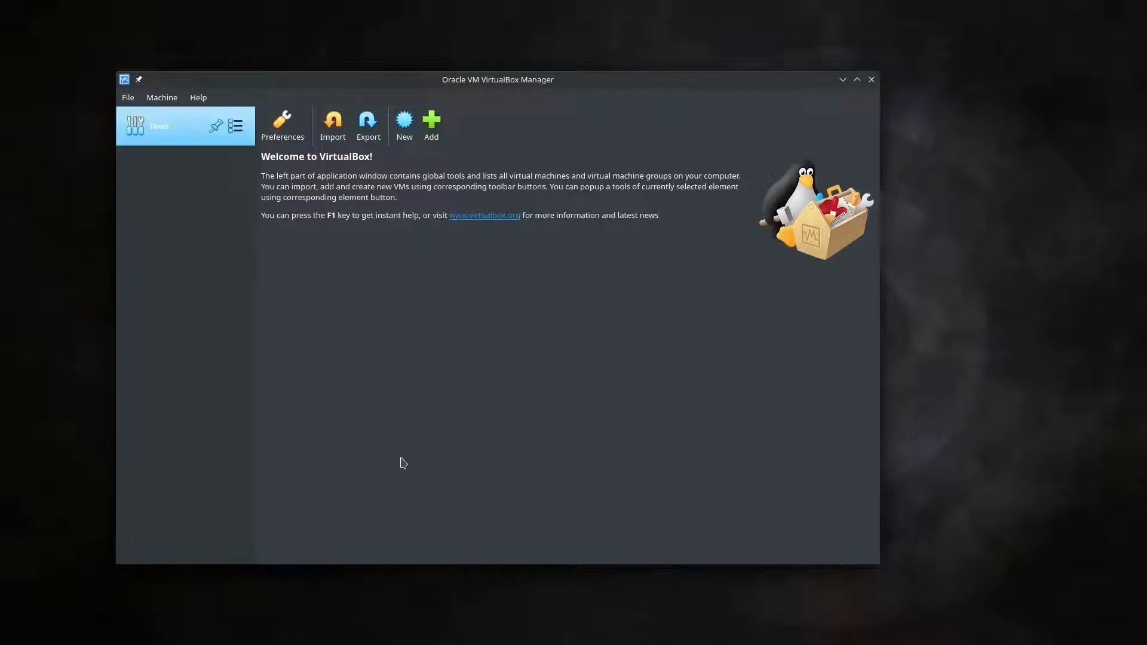
Begin a new virtual machine, switching to Expert Mode and back to Guided Mode
{"action": "left_click", "coordinate": [405, 125]}
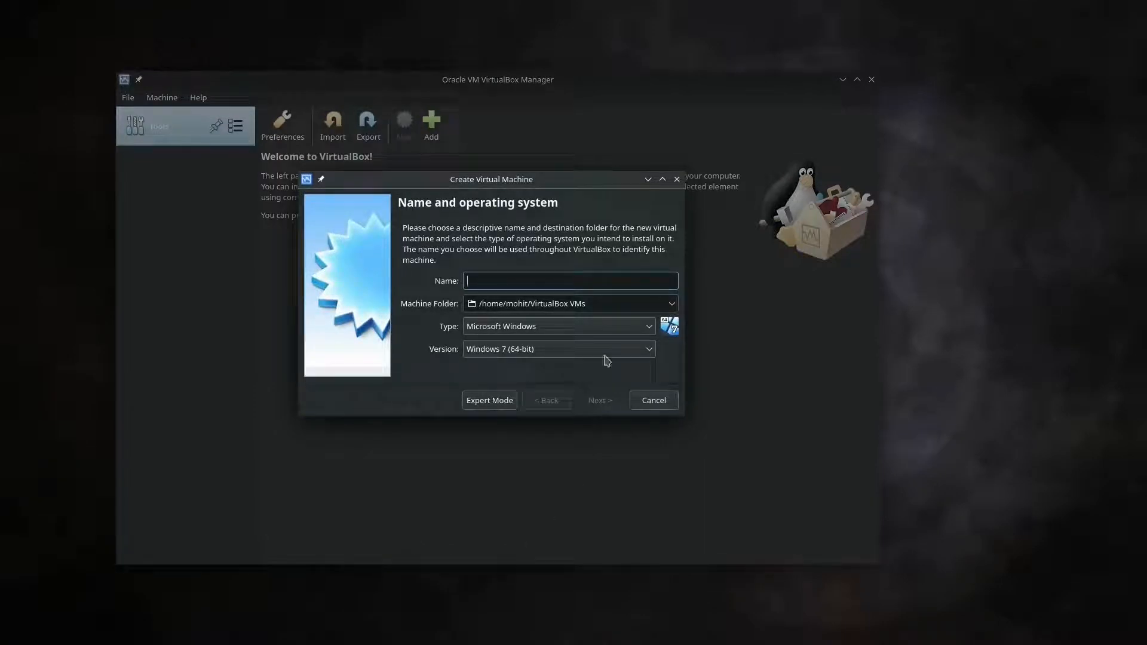
{"action": "left_click", "coordinate": [489, 400]}
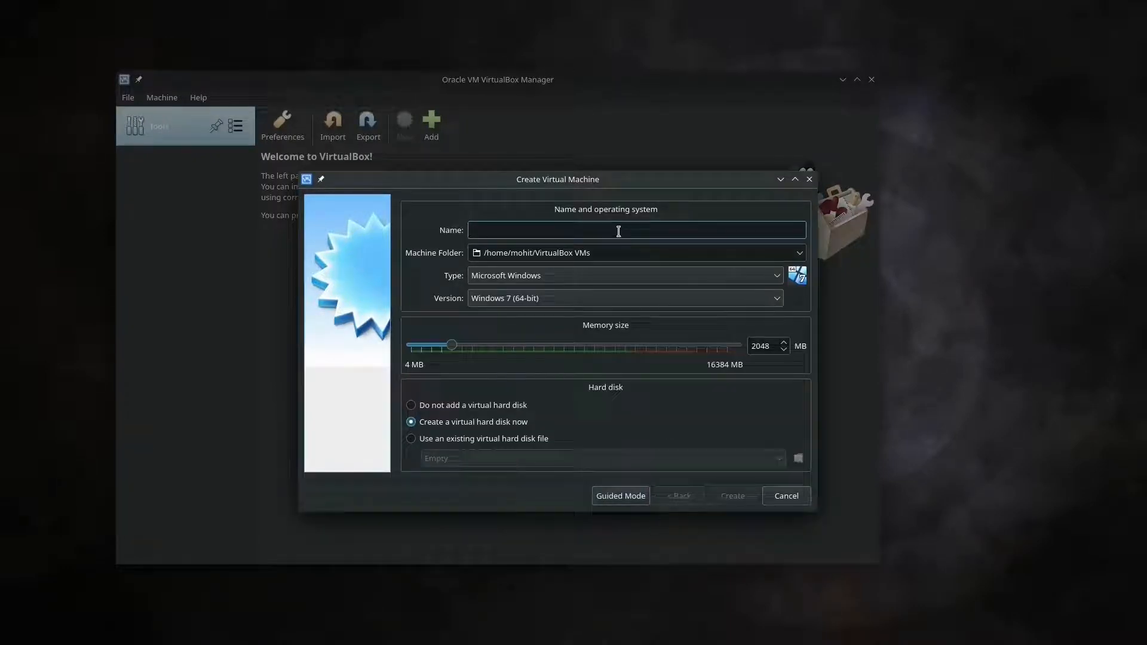
{"action": "left_click", "coordinate": [612, 504]}
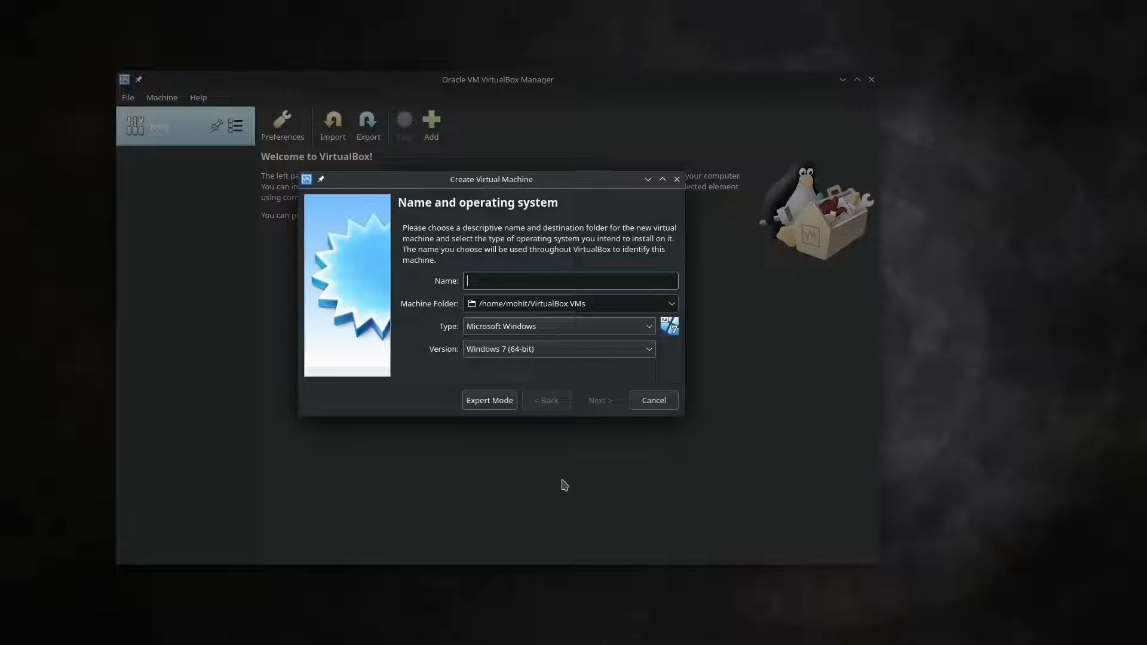
Enter Kali Linux as the machine name, retyping the name field several times
{"action": "type", "text": "K"}
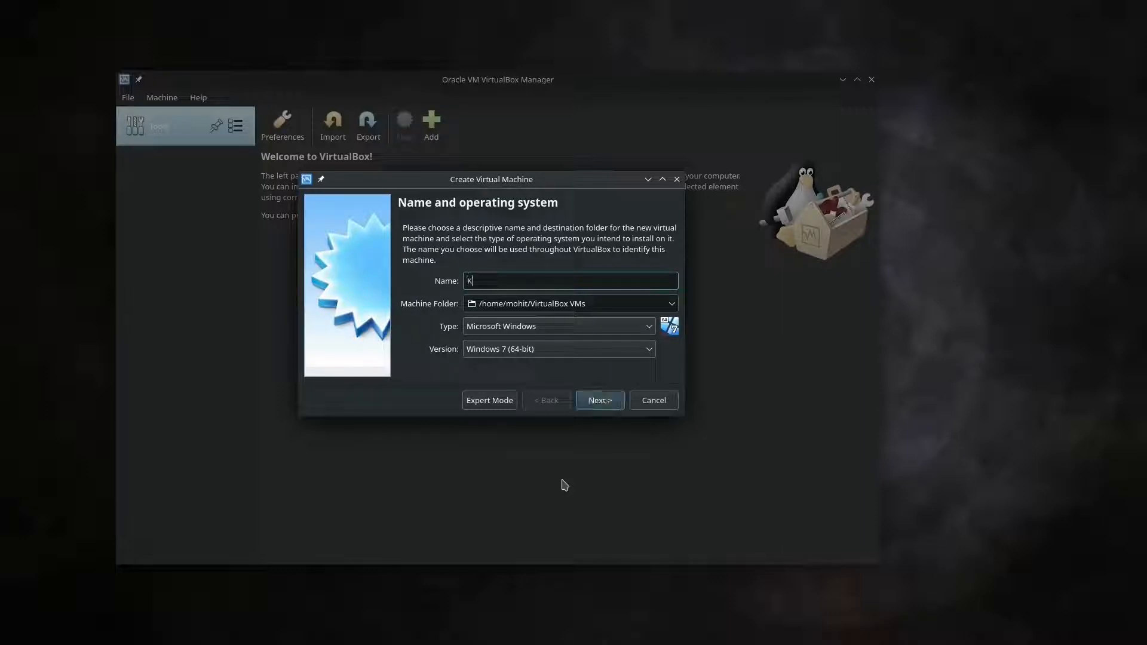
{"action": "type", "text": "ali Linux"}
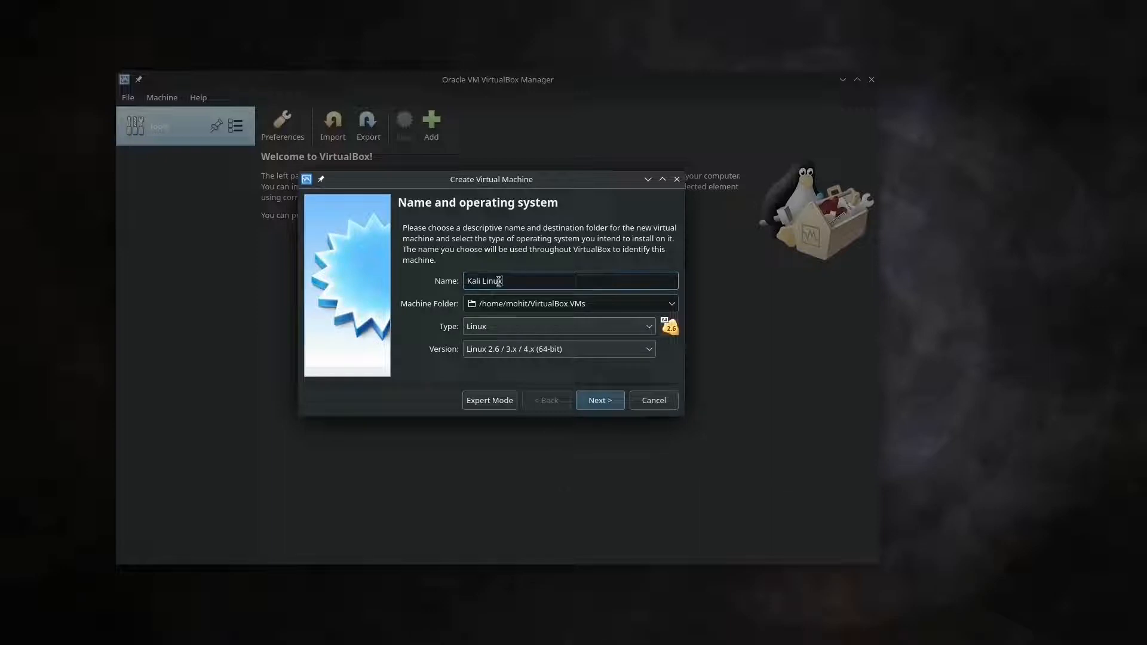
{"action": "double_click", "coordinate": [499, 281]}
{"action": "left_click", "coordinate": [513, 283]}
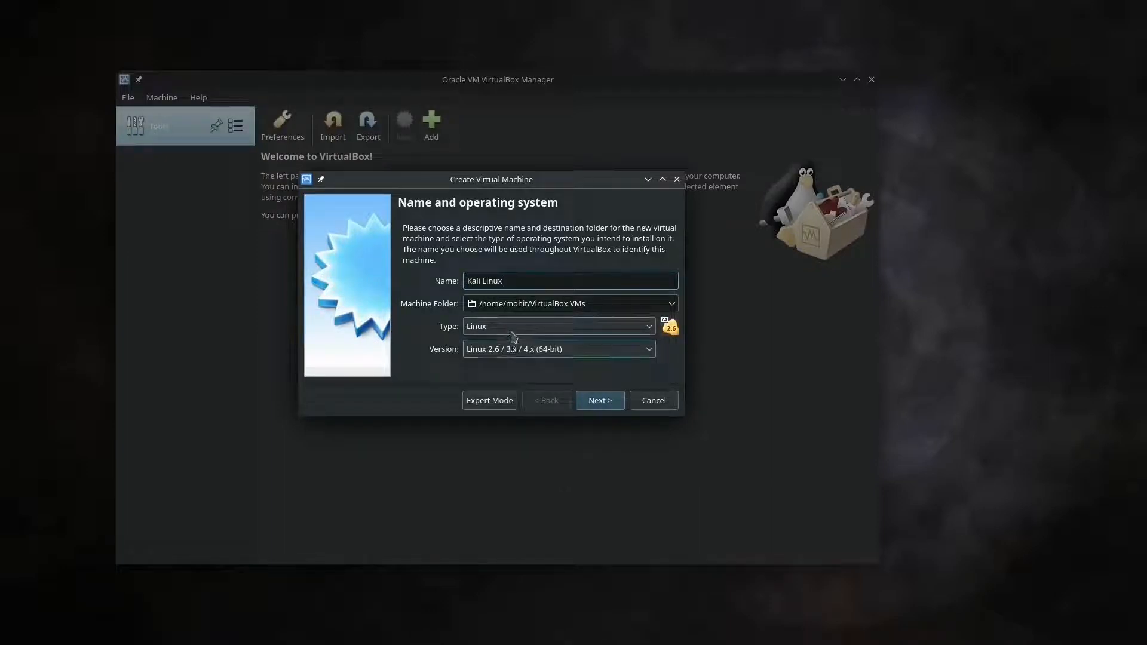
{"action": "left_click_drag", "start_coordinate": [513, 282], "coordinate": [223, 251]}
{"action": "type", "text": "Ubuntu"}
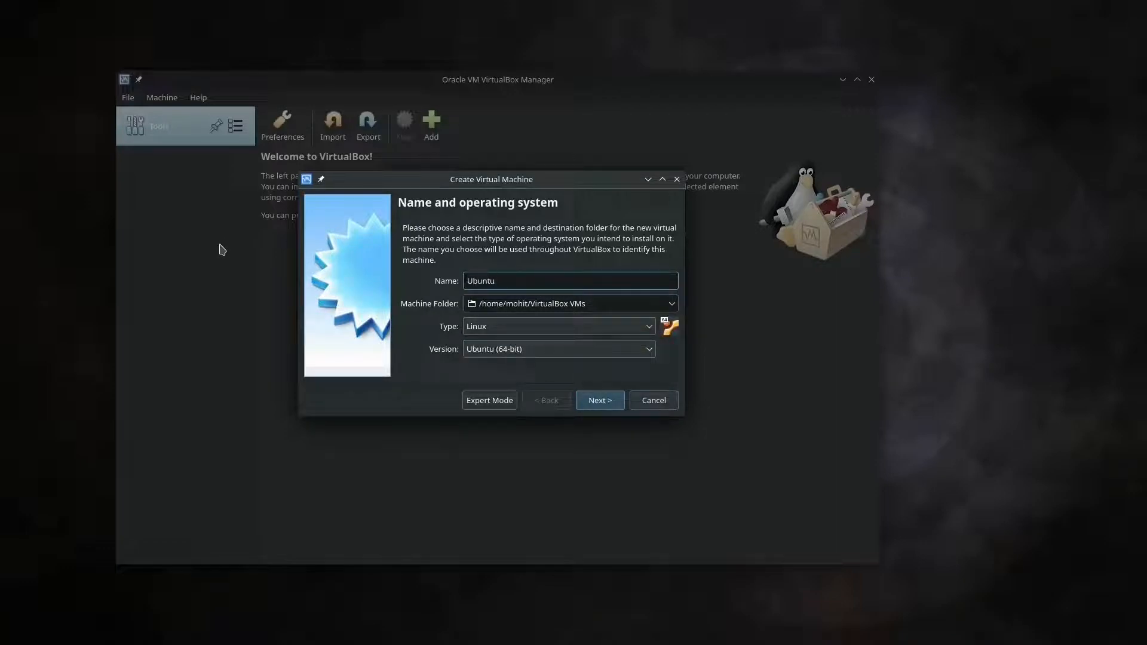
{"action": "key", "text": "BackSpace"}
{"action": "key", "text": "BackSpace"}
{"action": "key", "text": "BackSpace"}
{"action": "key", "text": "BackSpace"}
{"action": "type", "text": "Fe"}
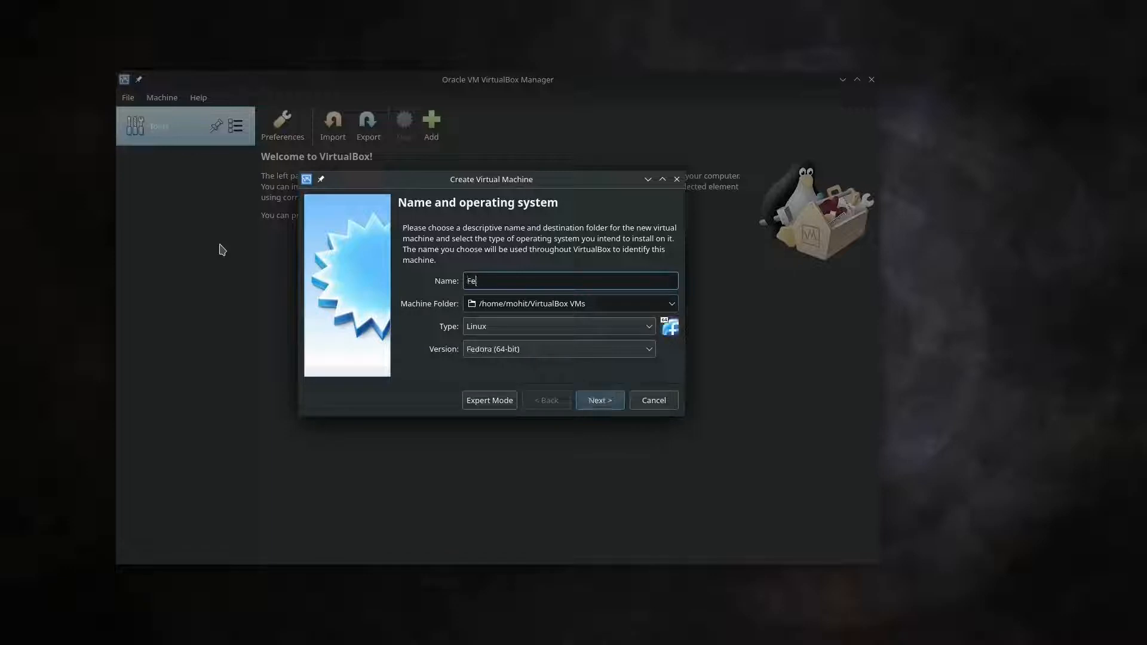
{"action": "key", "text": "BackSpace"}
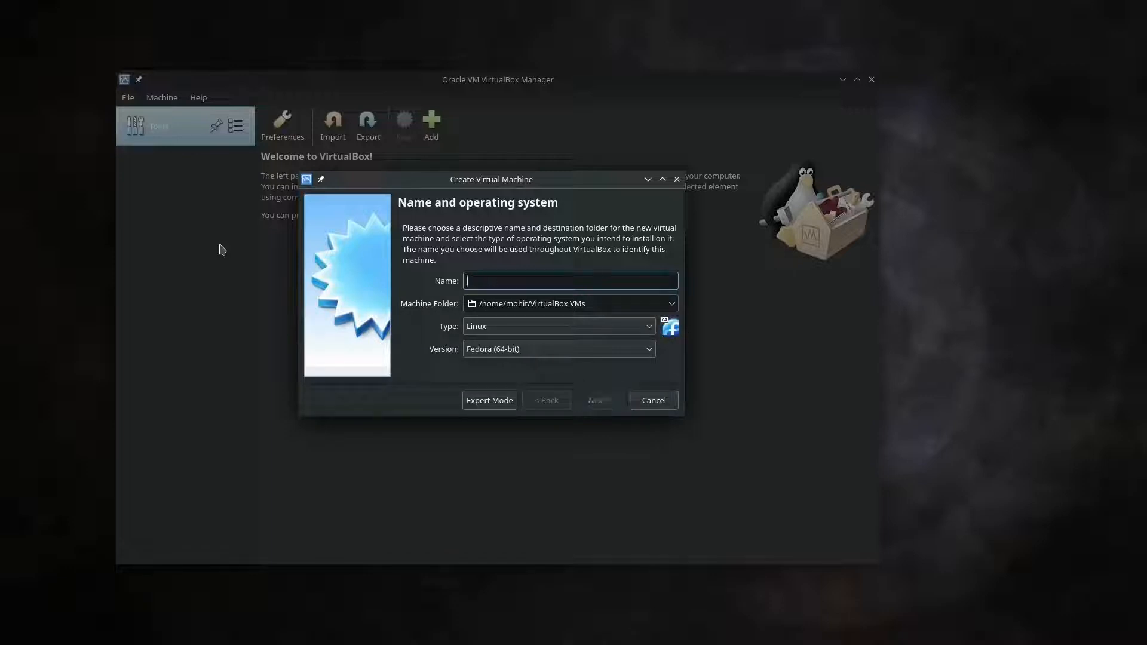
{"action": "type", "text": "Ub"}
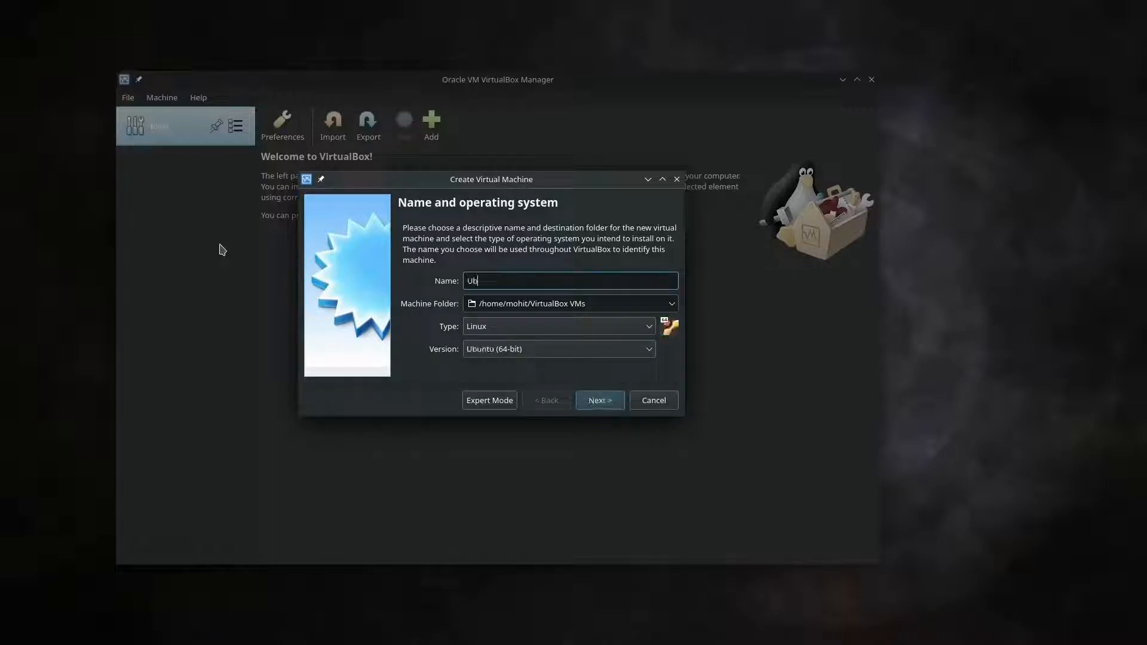
{"action": "type", "text": "unu"}
{"action": "key", "text": "BackSpace"}
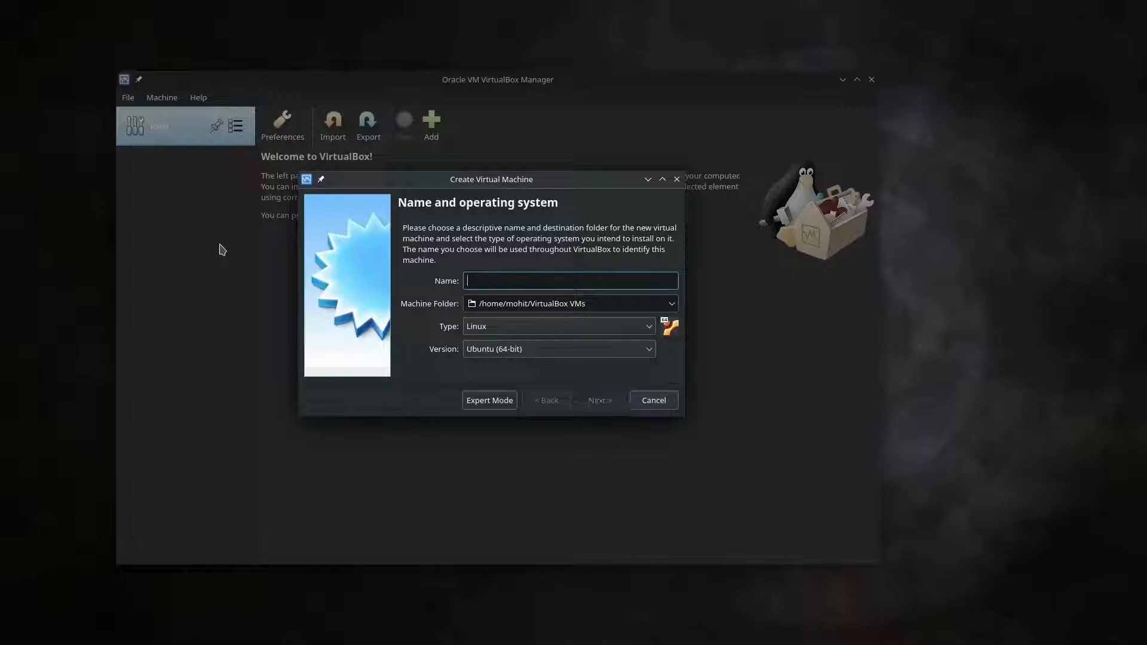
{"action": "type", "text": "Kal"}
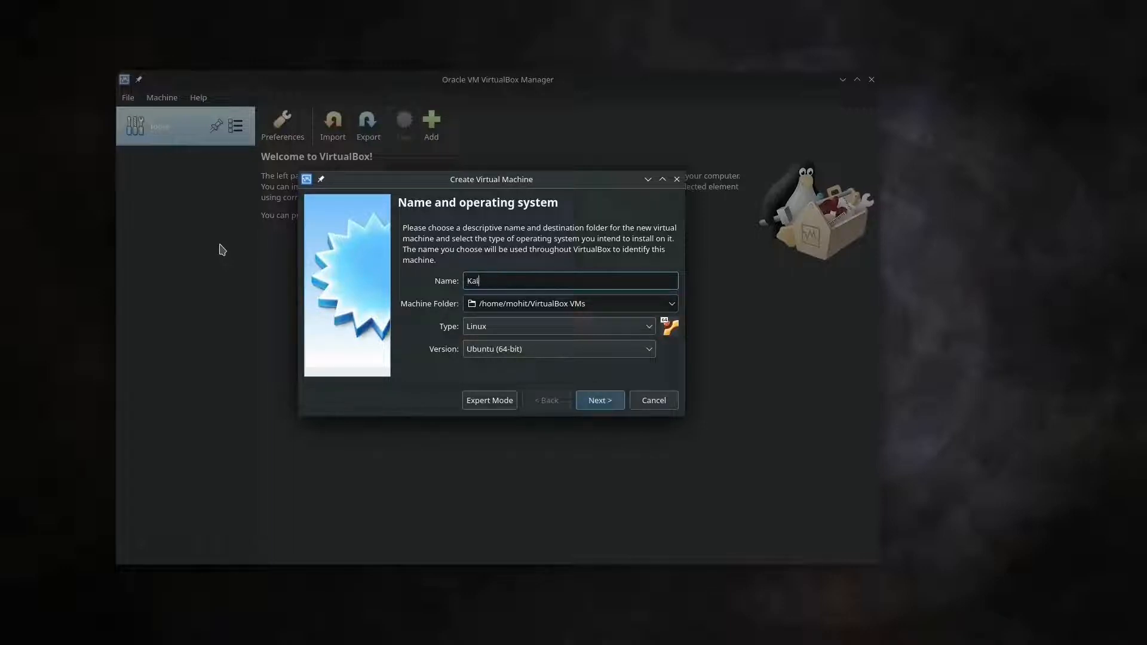
{"action": "type", "text": "i Linux"}
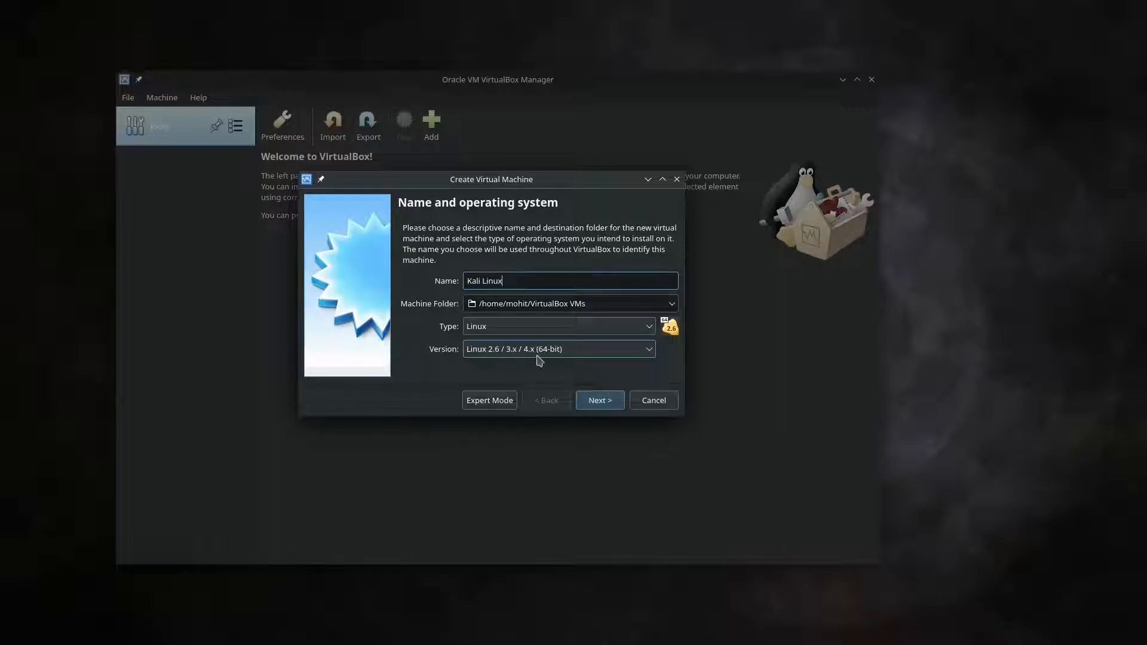
Move the memory slider up toward 16384 MB, bring it down to 4096 MB, and continue
{"action": "left_click", "coordinate": [578, 405]}
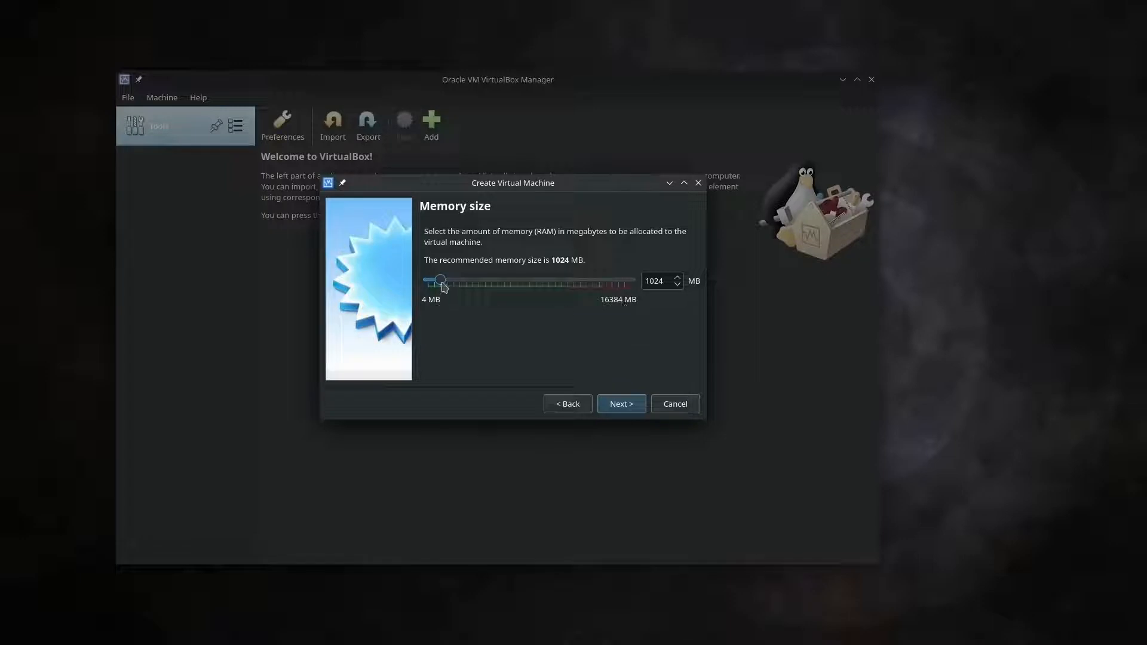
{"action": "left_click_drag", "start_coordinate": [440, 280], "coordinate": [668, 298]}
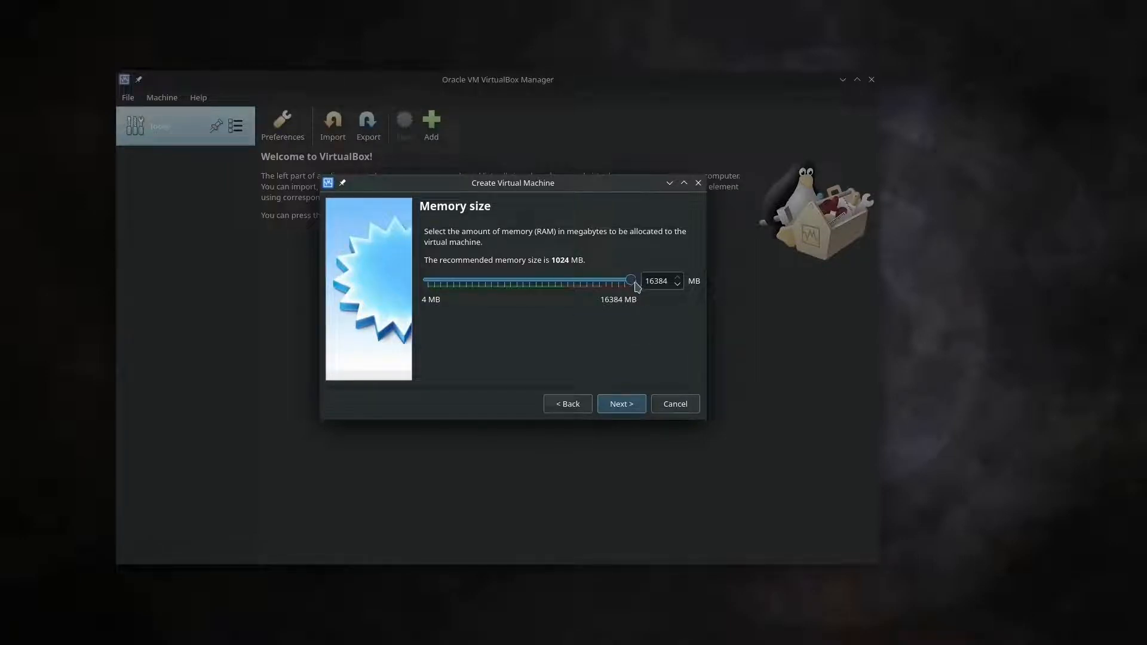
{"action": "left_click_drag", "start_coordinate": [637, 287], "coordinate": [568, 313]}
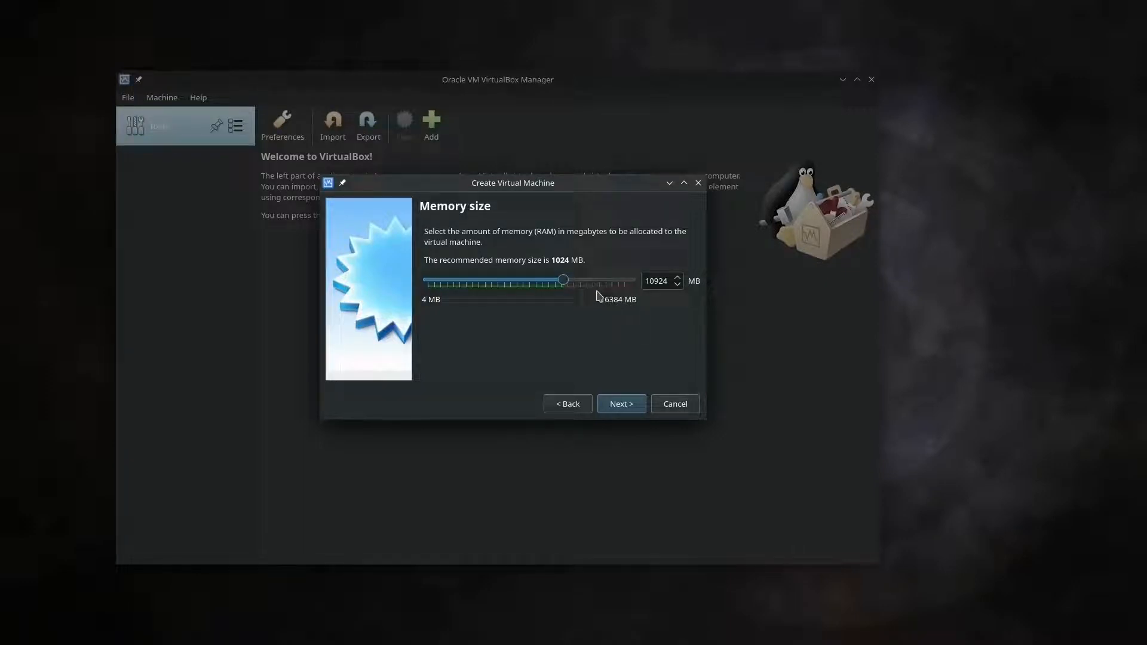
{"action": "left_click", "coordinate": [651, 285]}
{"action": "left_click_drag", "start_coordinate": [563, 280], "coordinate": [478, 298]}
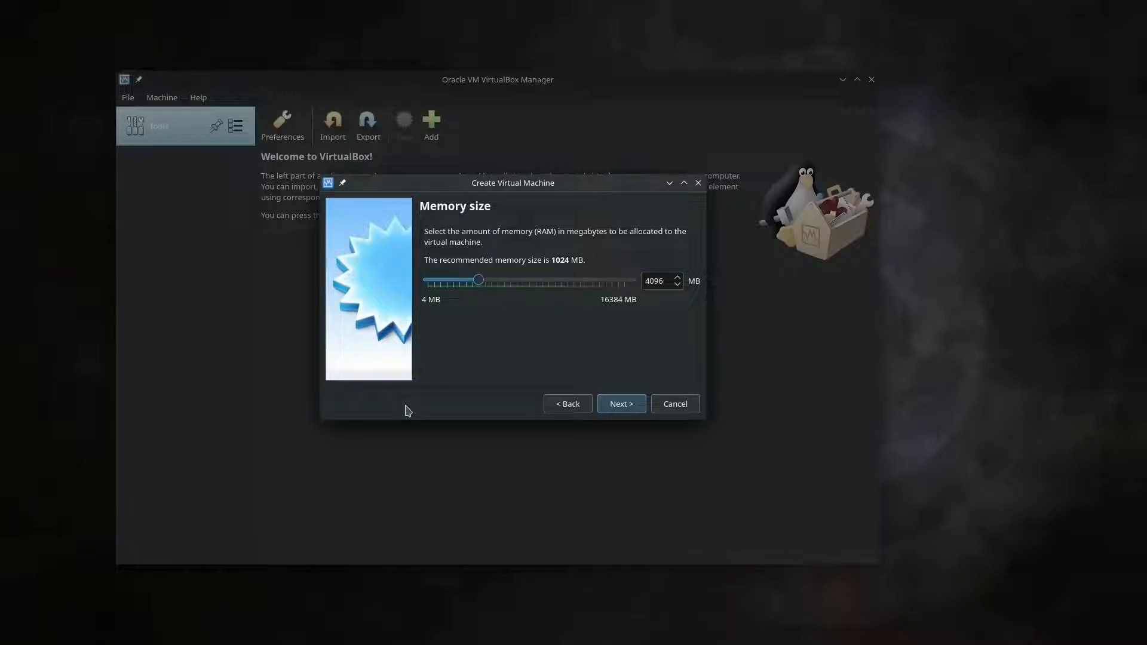
{"action": "left_click", "coordinate": [626, 406]}
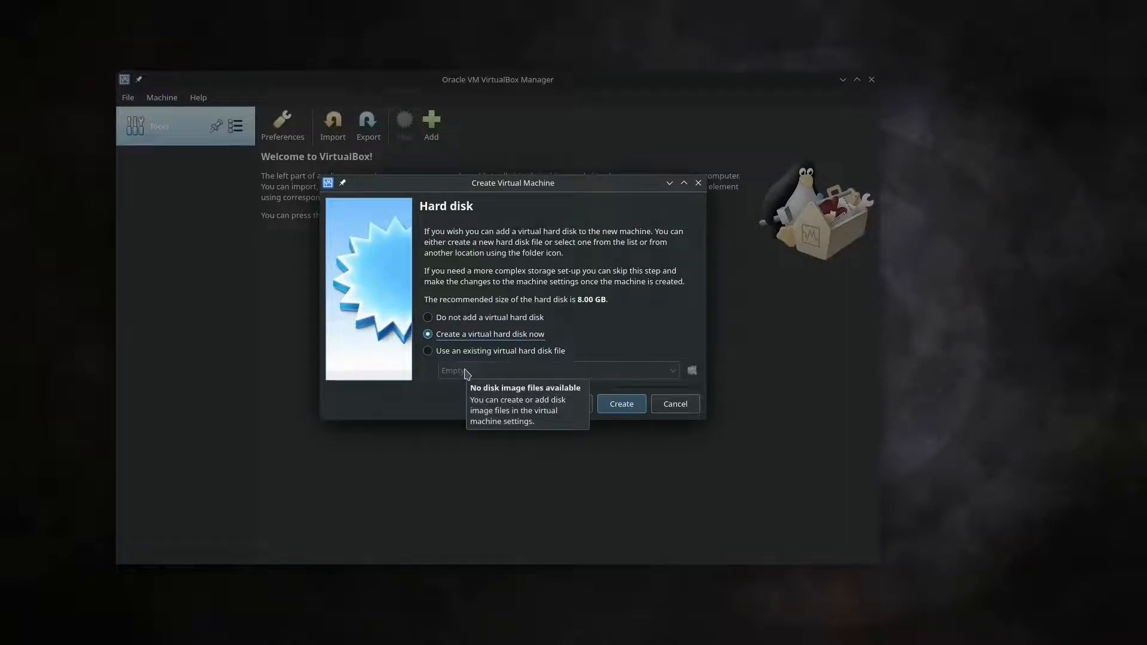
Pick 'Create a virtual hard disk now' instead of no disk, then click Create
{"action": "left_click", "coordinate": [460, 322]}
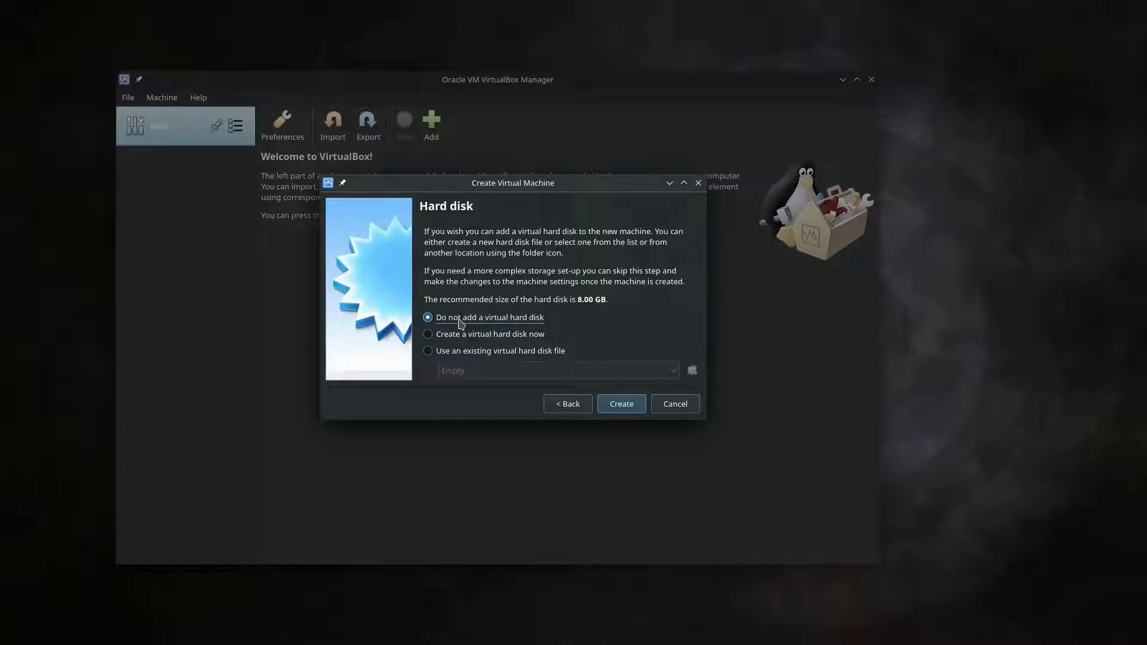
{"action": "left_click", "coordinate": [480, 336]}
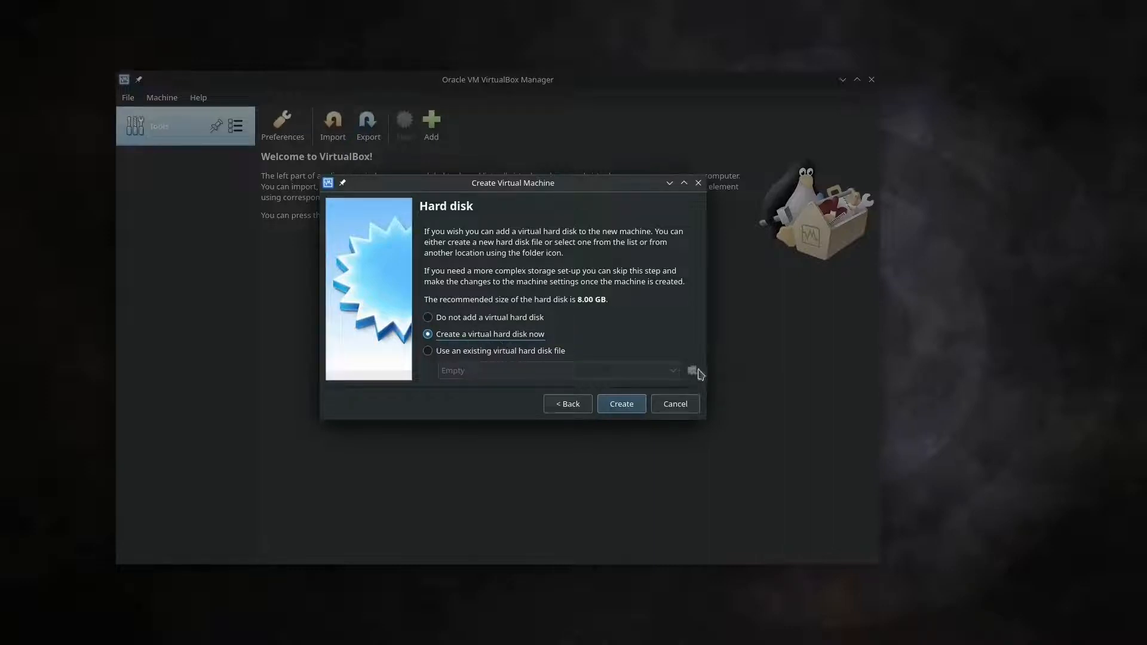
{"action": "left_click", "coordinate": [627, 408]}
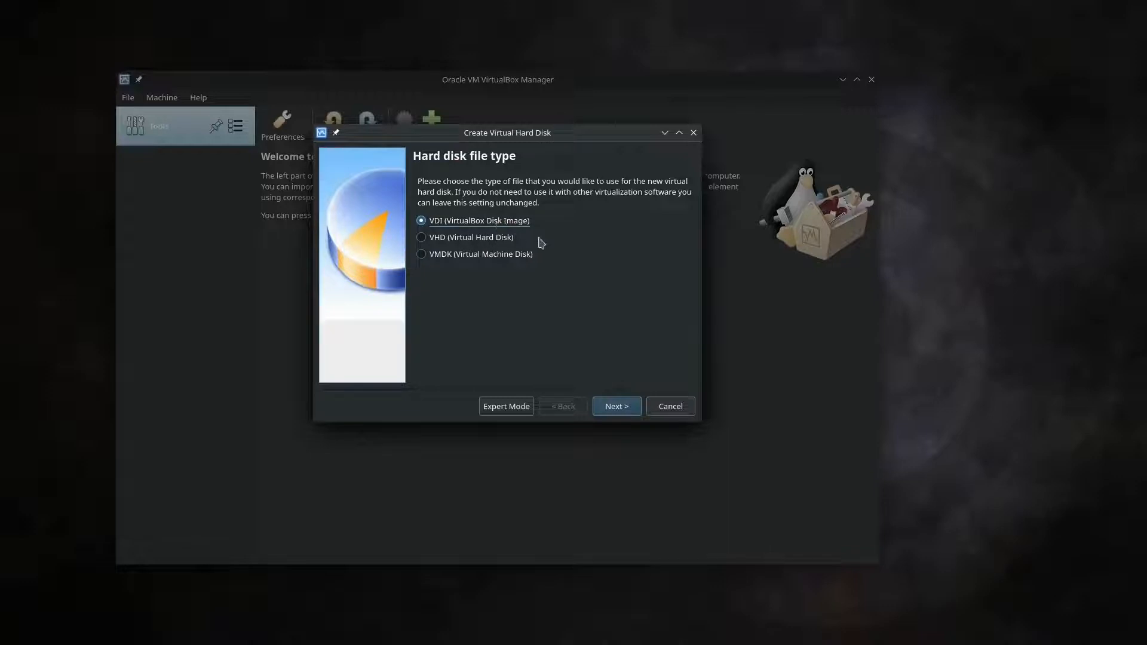
Keep VDI (VirtualBox Disk Image) as the disk file type and continue
{"action": "left_click", "coordinate": [628, 408]}
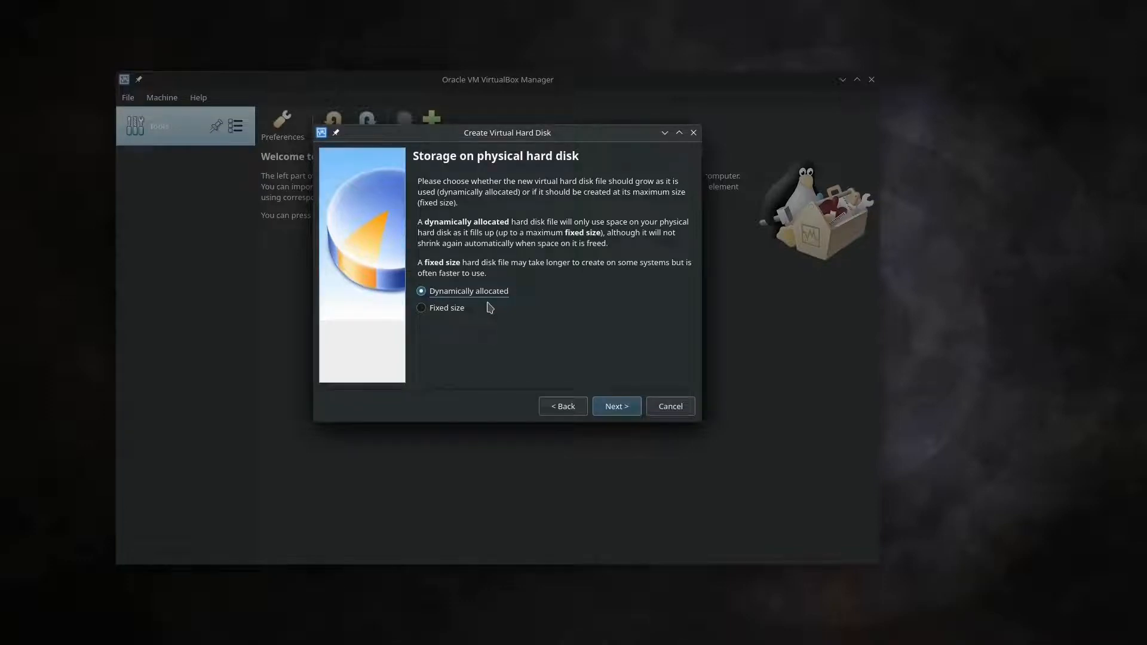
Leave the disk Dynamically allocated rather than Fixed size and continue
{"action": "left_click", "coordinate": [459, 307]}
{"action": "left_click", "coordinate": [460, 292]}
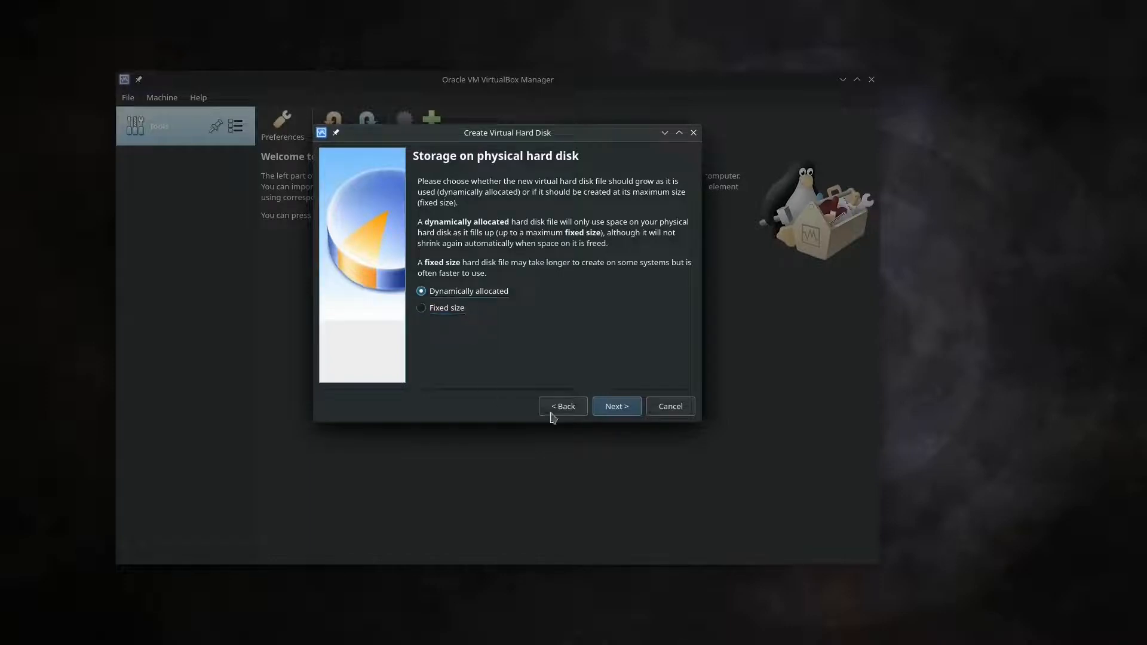
{"action": "left_click", "coordinate": [607, 408]}
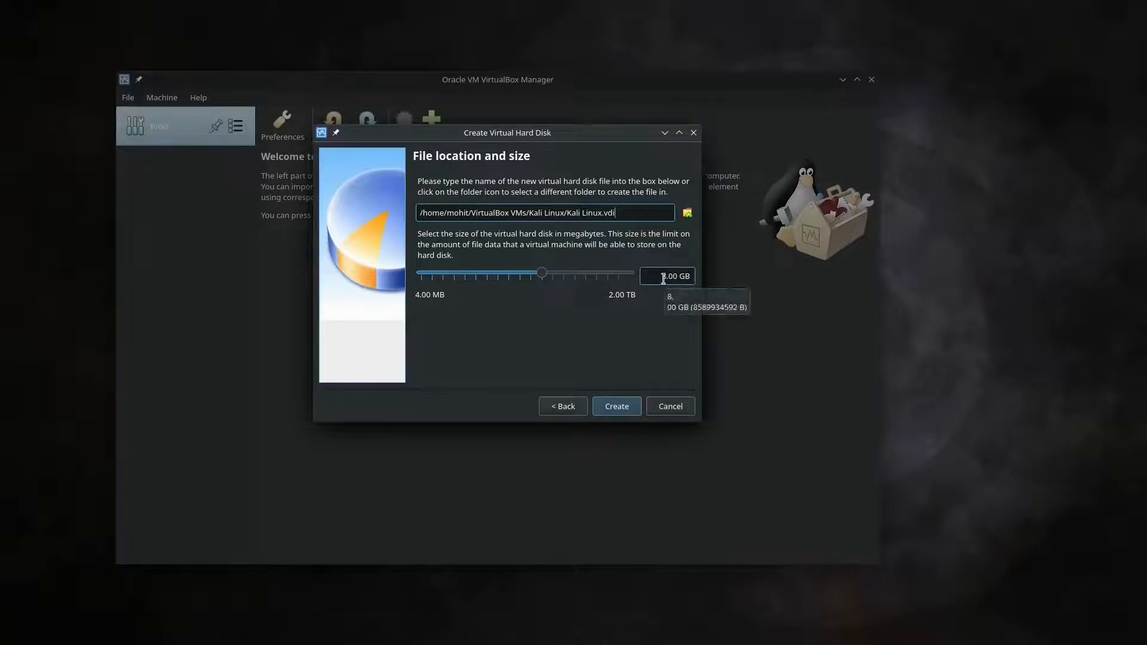
Set the Kali Linux.vdi disk size to 20.0 GB and finish creating the machine
{"action": "left_click_drag", "start_coordinate": [542, 275], "coordinate": [557, 279]}
{"action": "left_click_drag", "start_coordinate": [669, 276], "coordinate": [657, 276]}
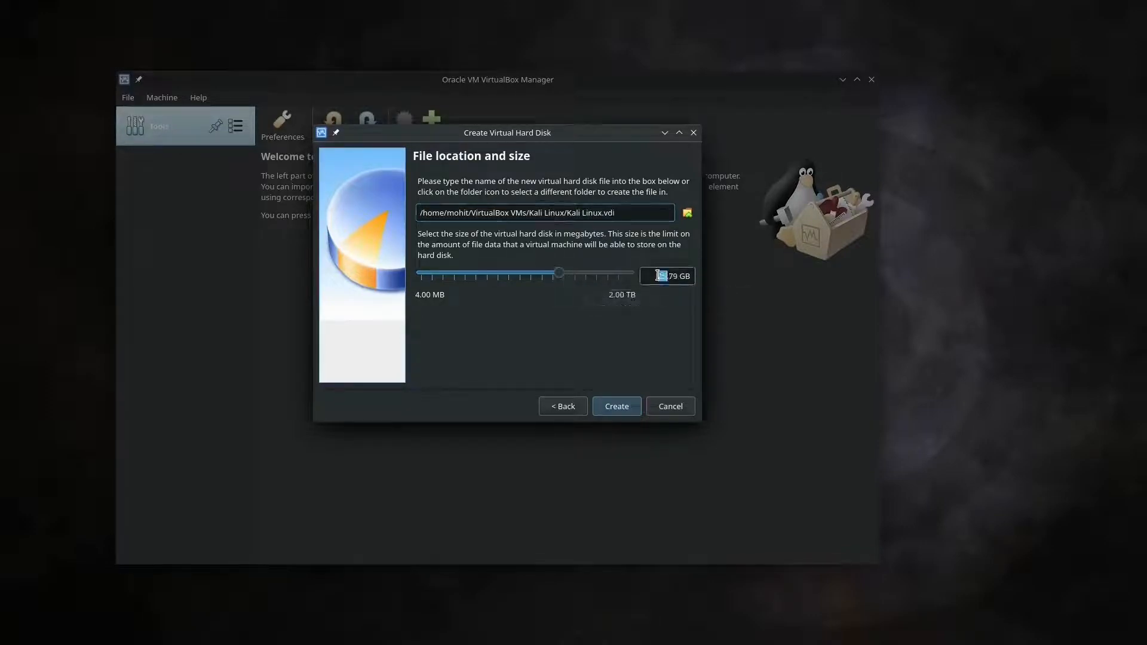
{"action": "type", "text": "20"}
{"action": "key", "text": "End"}
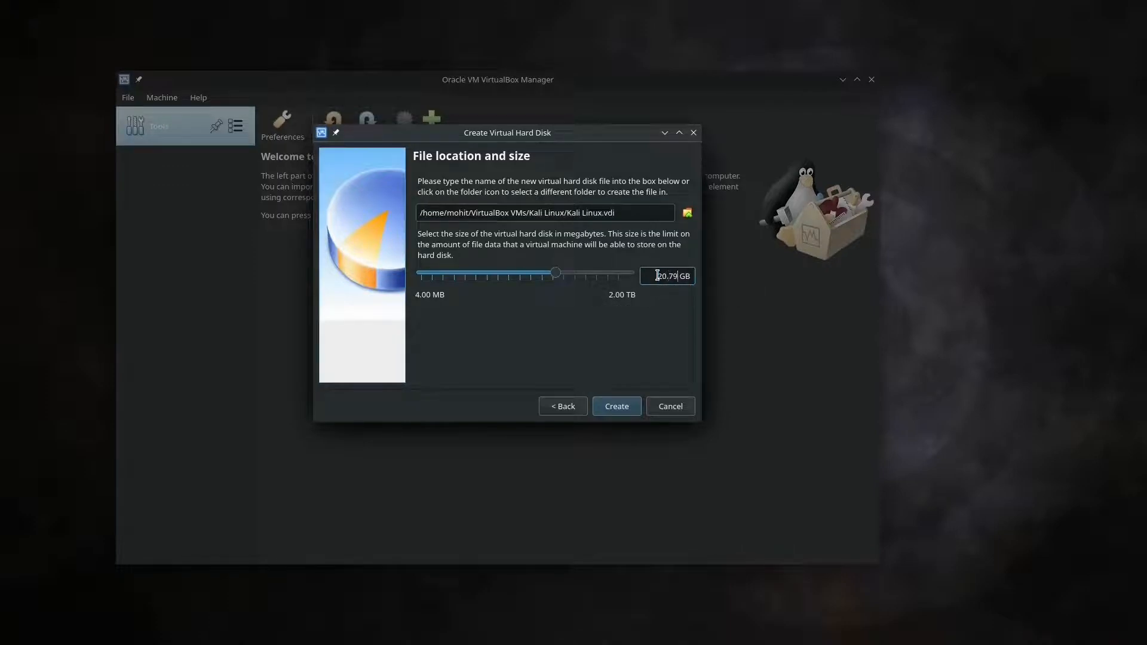
{"action": "key", "text": "BackSpace"}
{"action": "type", "text": "0"}
{"action": "key", "text": "Left"}
{"action": "key", "text": "BackSpace"}
{"action": "left_click", "coordinate": [616, 406]}
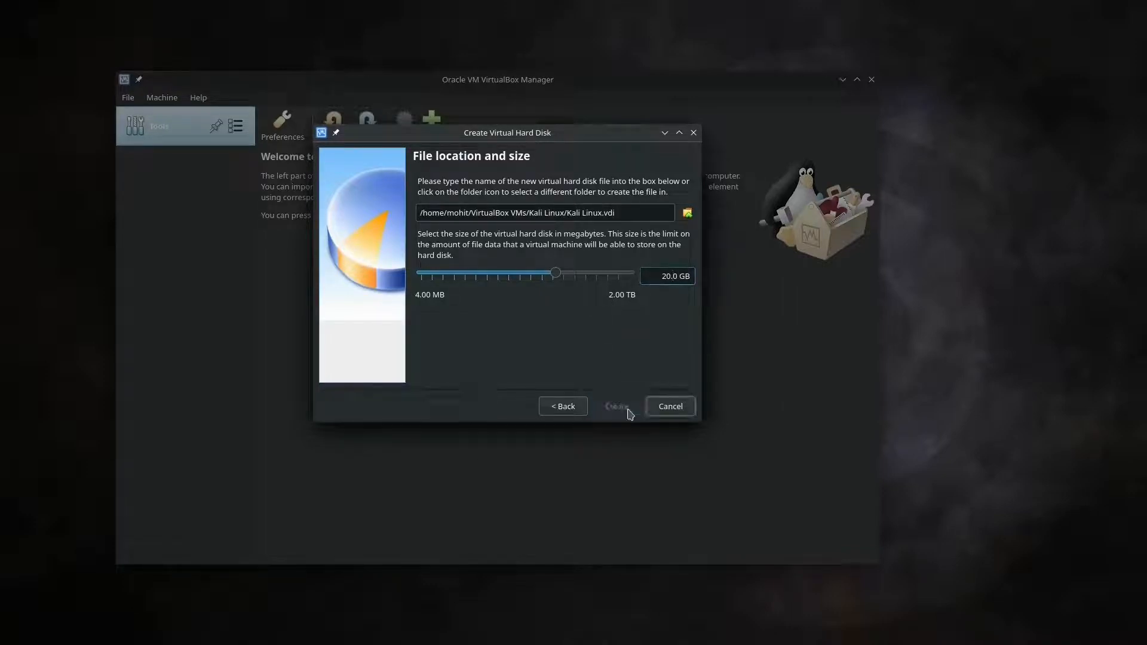
{"action": "left_click", "coordinate": [625, 411]}
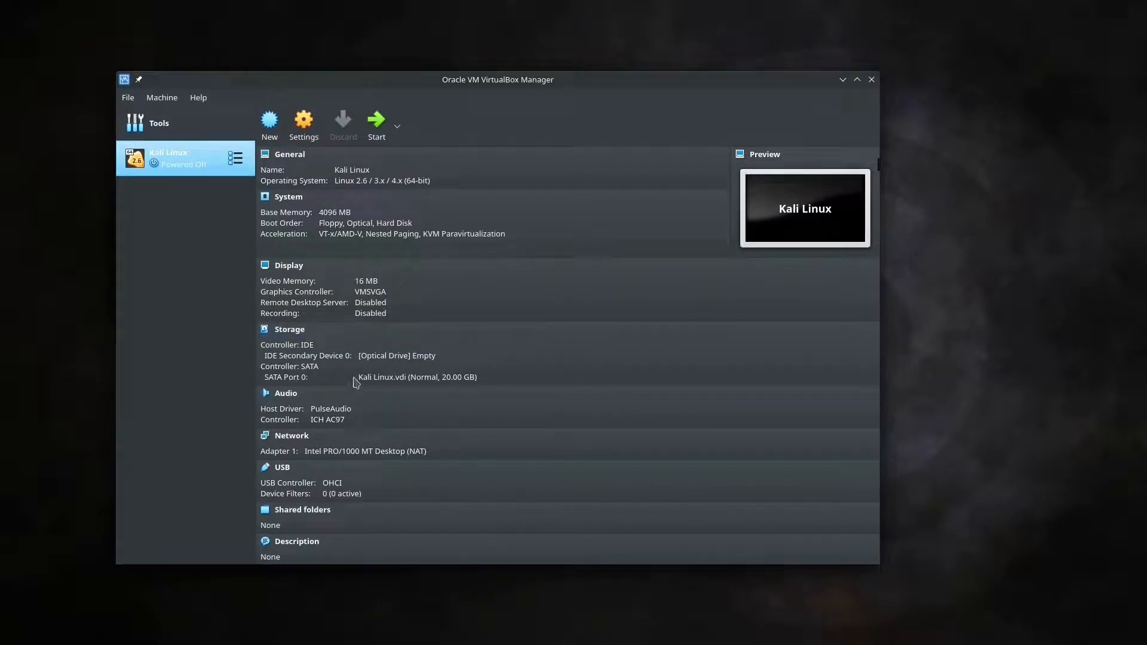
{"action": "mouse_move", "coordinate": [374, 386]}
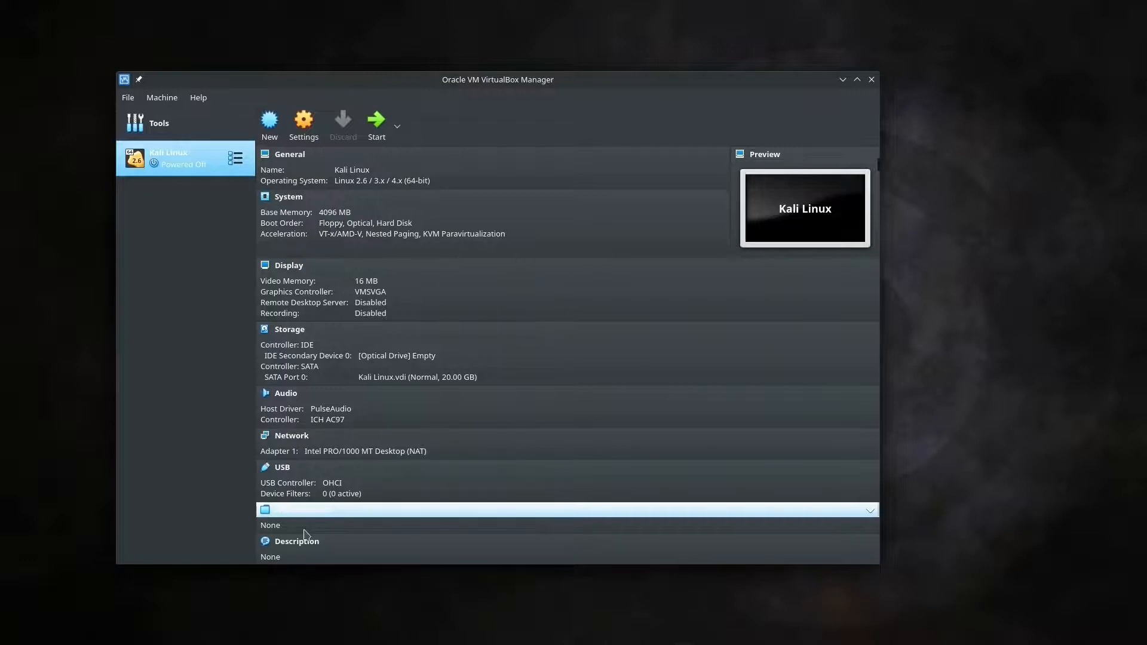
Start Kali Linux, add kali-linux-2022.3-installer-amd64.iso as the start-up disk, and boot from it
{"action": "left_click", "coordinate": [370, 133]}
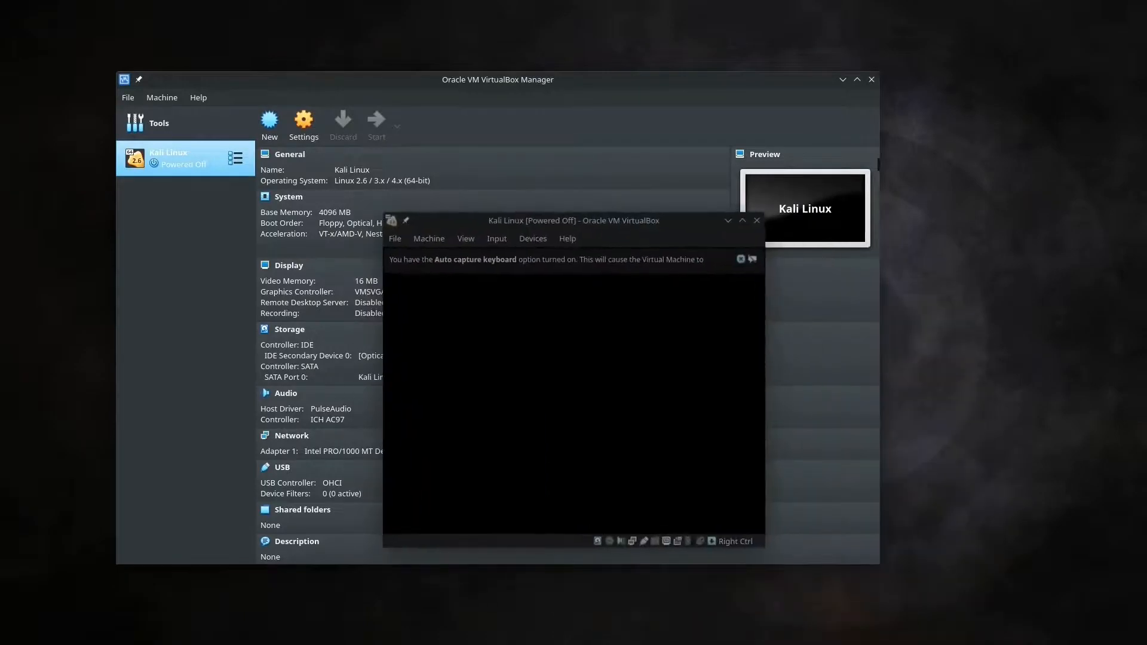
{"action": "left_click_drag", "start_coordinate": [683, 228], "coordinate": [914, 126]}
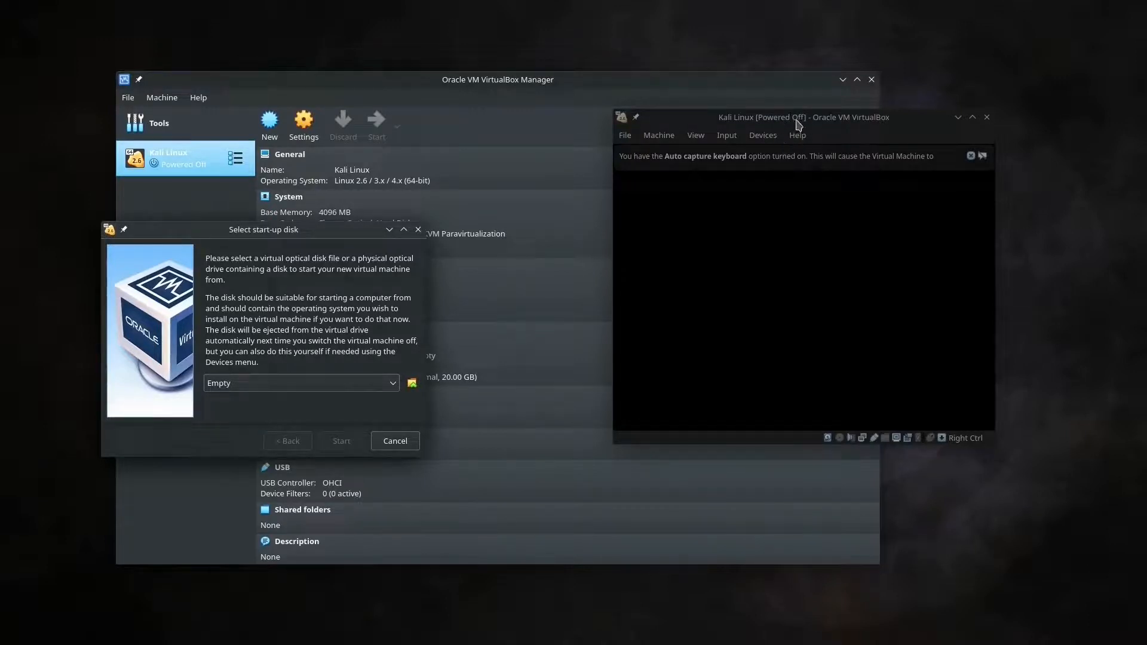
{"action": "left_click_drag", "start_coordinate": [338, 233], "coordinate": [499, 101]}
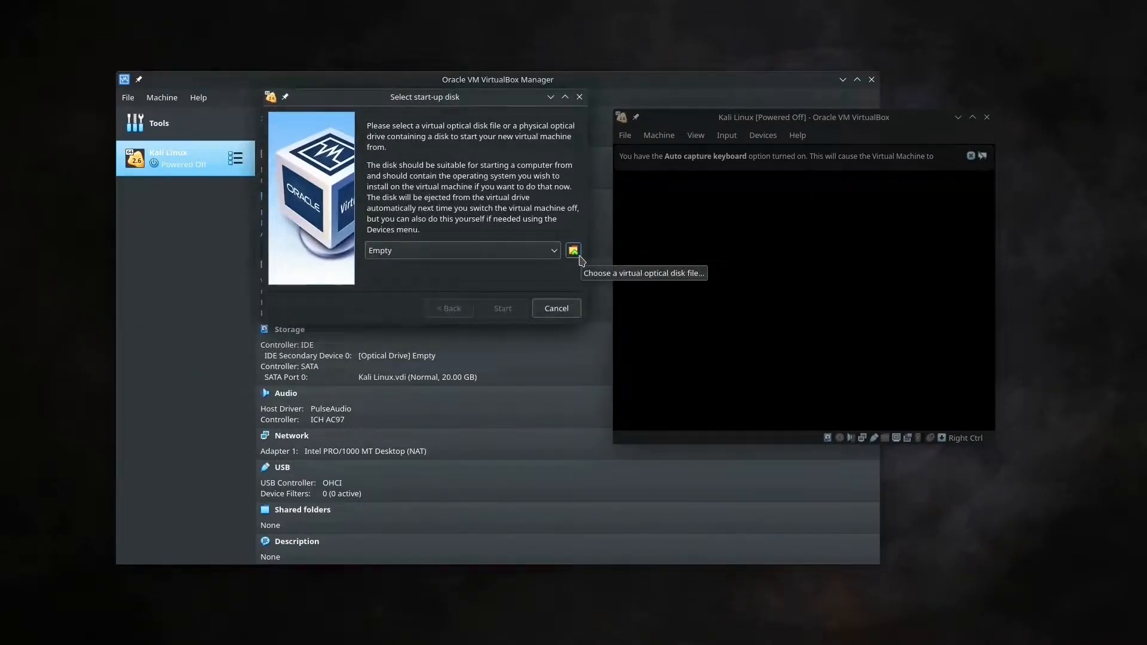
{"action": "left_click", "coordinate": [577, 255]}
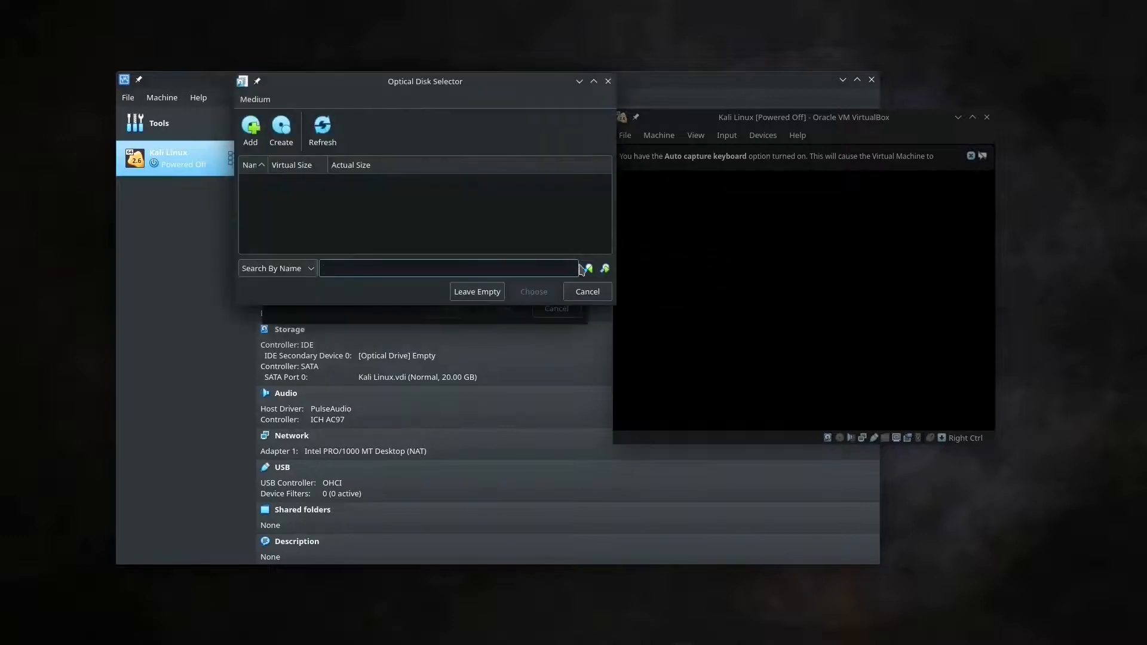
{"action": "left_click", "coordinate": [253, 130]}
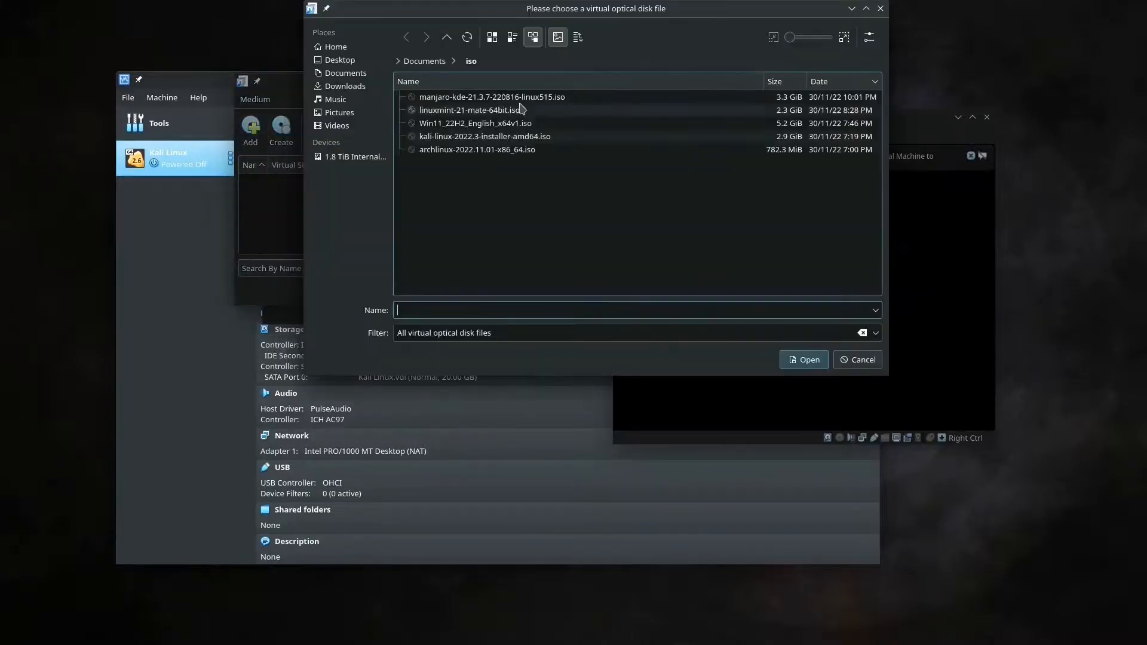
{"action": "double_click", "coordinate": [518, 136]}
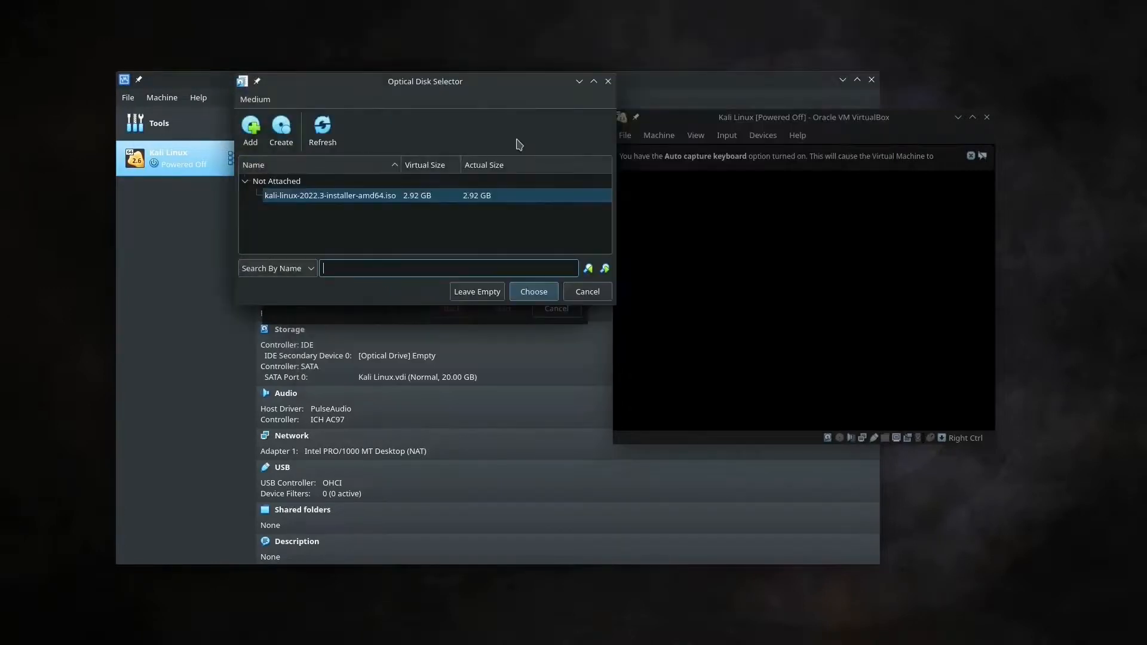
{"action": "left_click", "coordinate": [533, 293]}
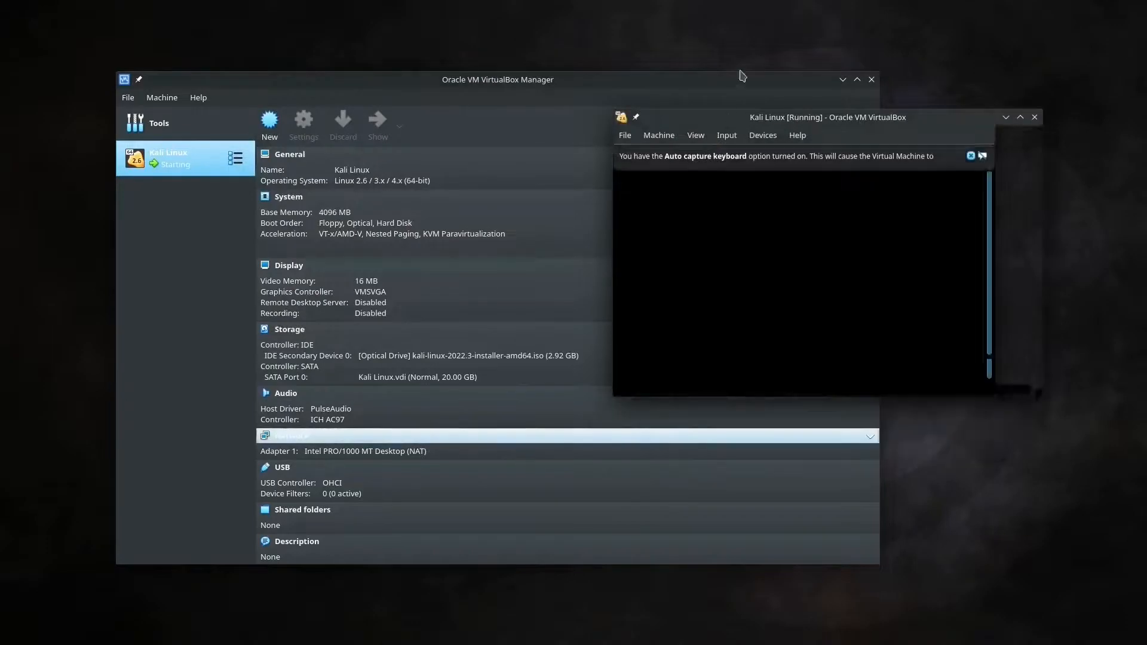
{"action": "left_click_drag", "start_coordinate": [737, 118], "coordinate": [208, 118]}
Maximize the VM window, boot Graphical install from the menu, and close the auto-capture notice
{"action": "double_click", "coordinate": [209, 119]}
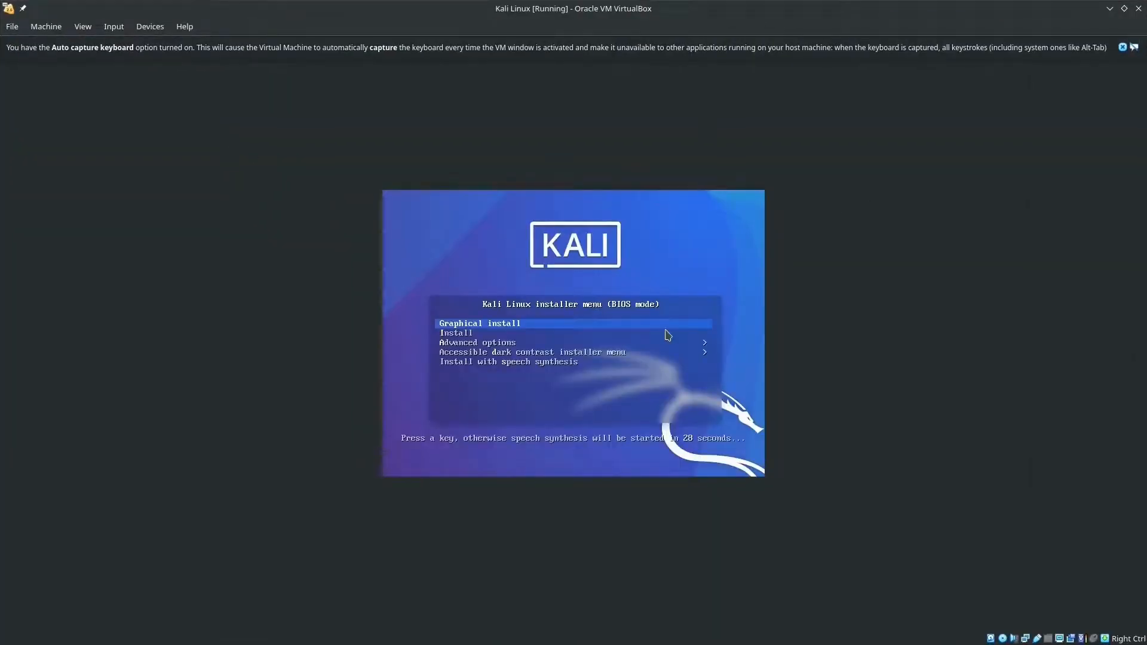
{"action": "key", "text": "Down"}
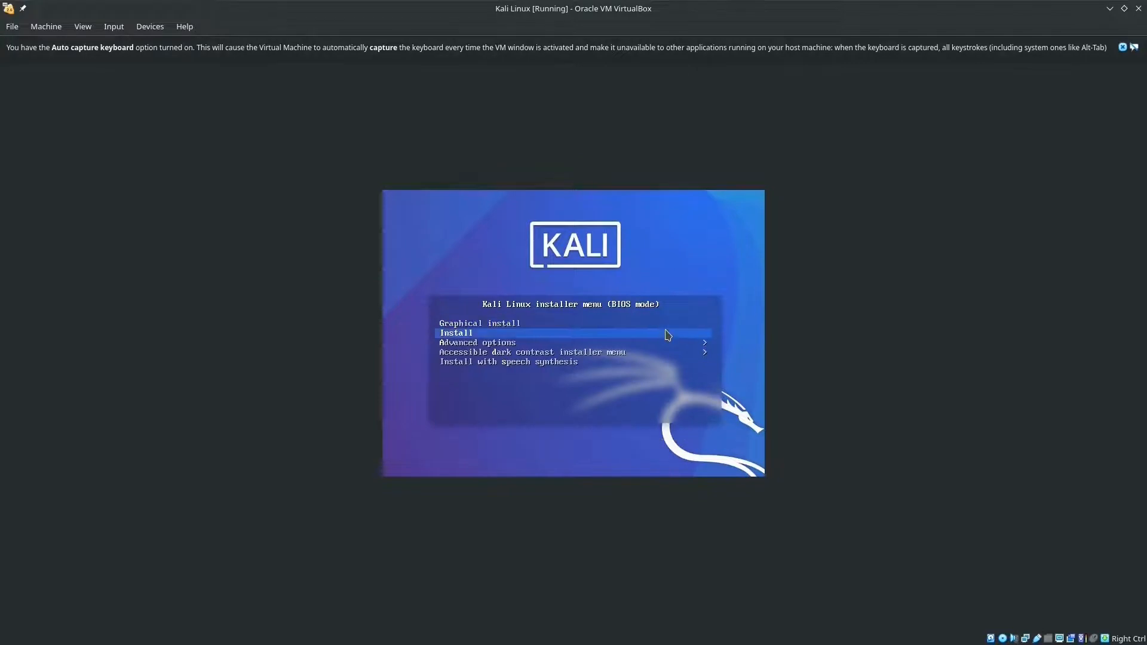
{"action": "key", "text": "Down"}
{"action": "key", "text": "Up"}
{"action": "key", "text": "Up"}
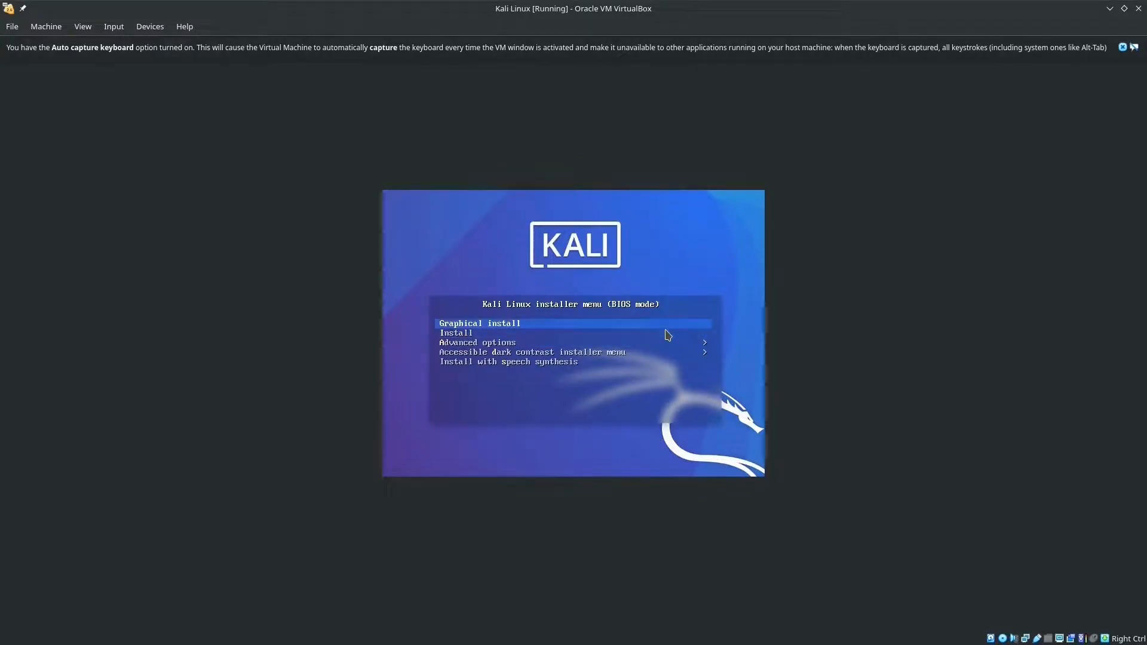
{"action": "key", "text": "Down"}
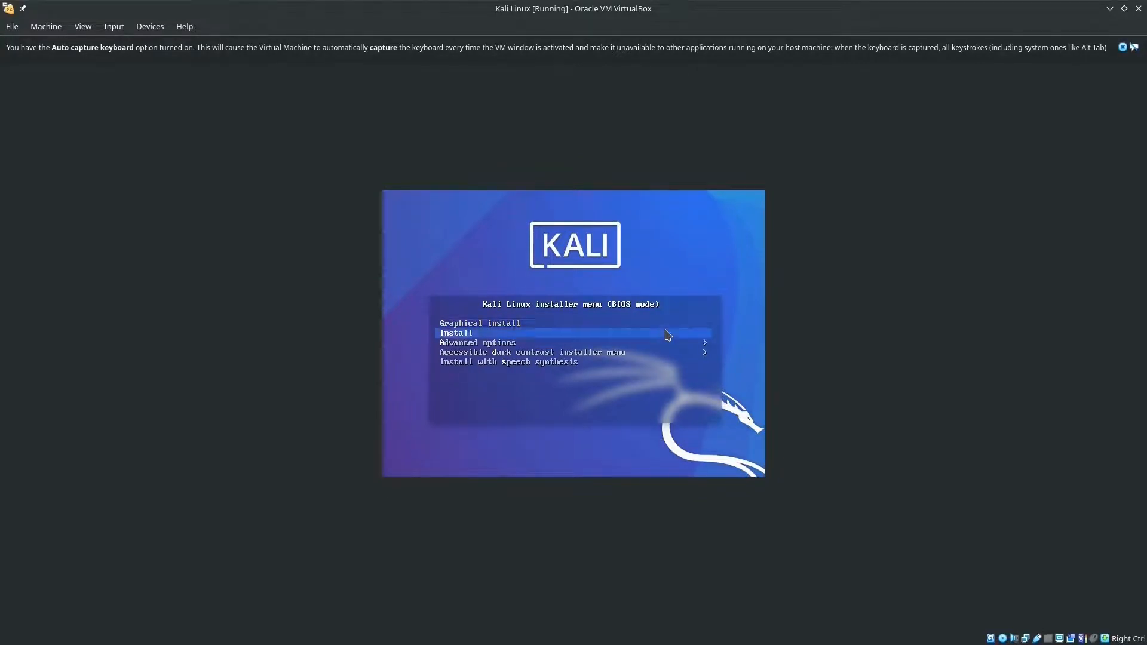
{"action": "key", "text": "Down"}
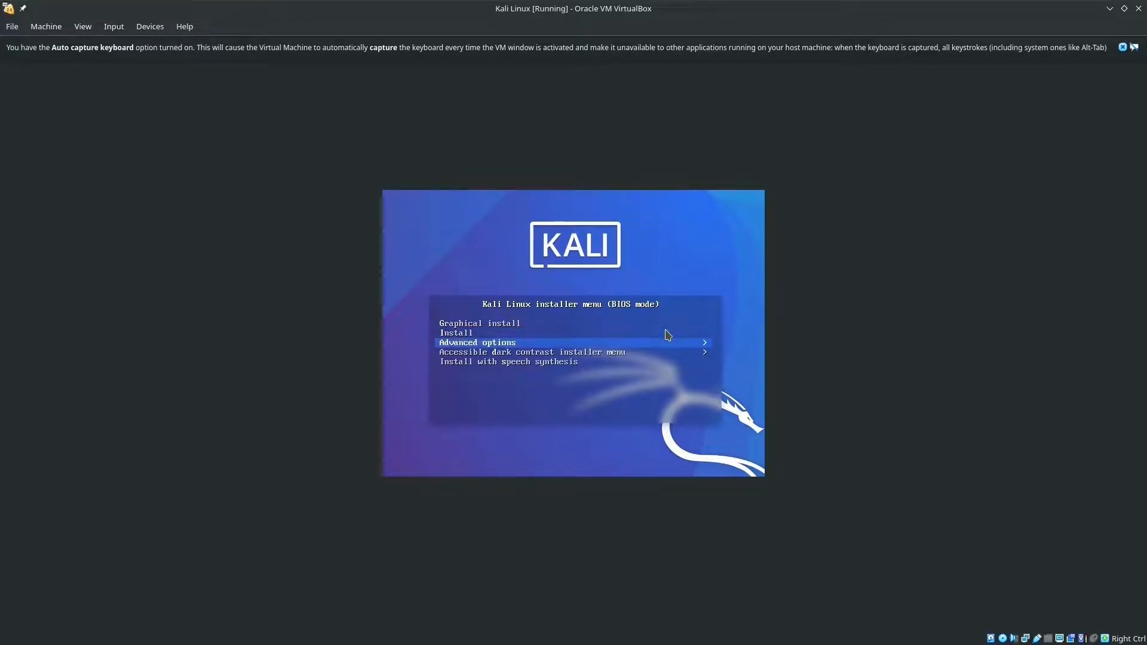
{"action": "key", "text": "Down"}
{"action": "key", "text": "Down"}
{"action": "key", "text": "Up"}
{"action": "key", "text": "Up"}
{"action": "key", "text": "Up"}
{"action": "key", "text": "Up"}
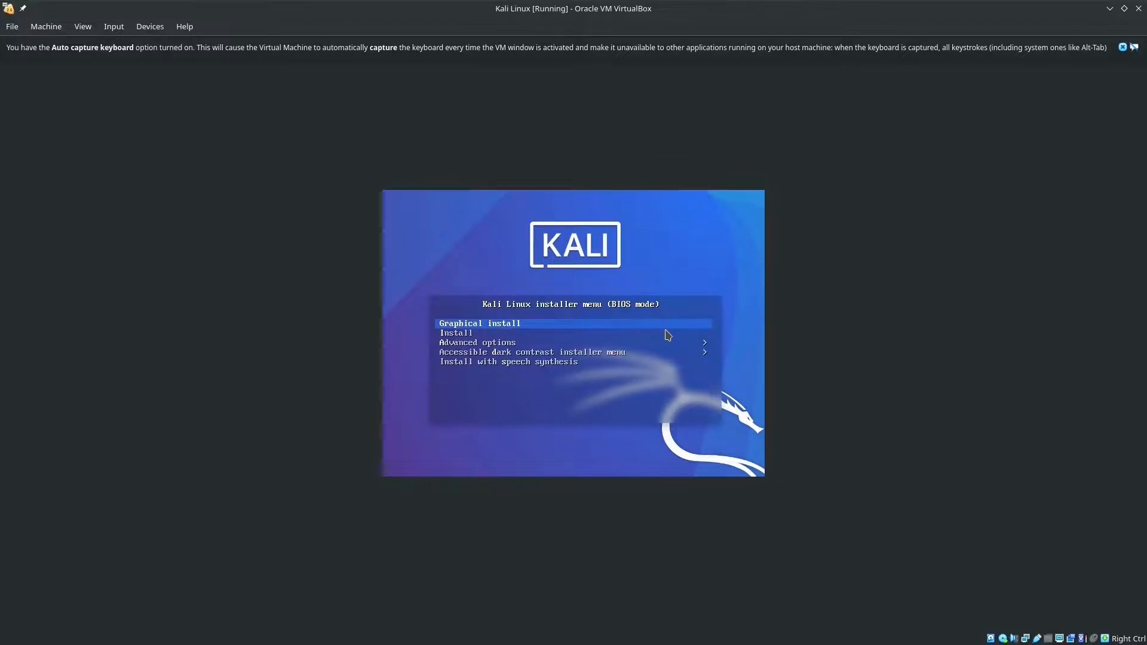
{"action": "key", "text": "Return"}
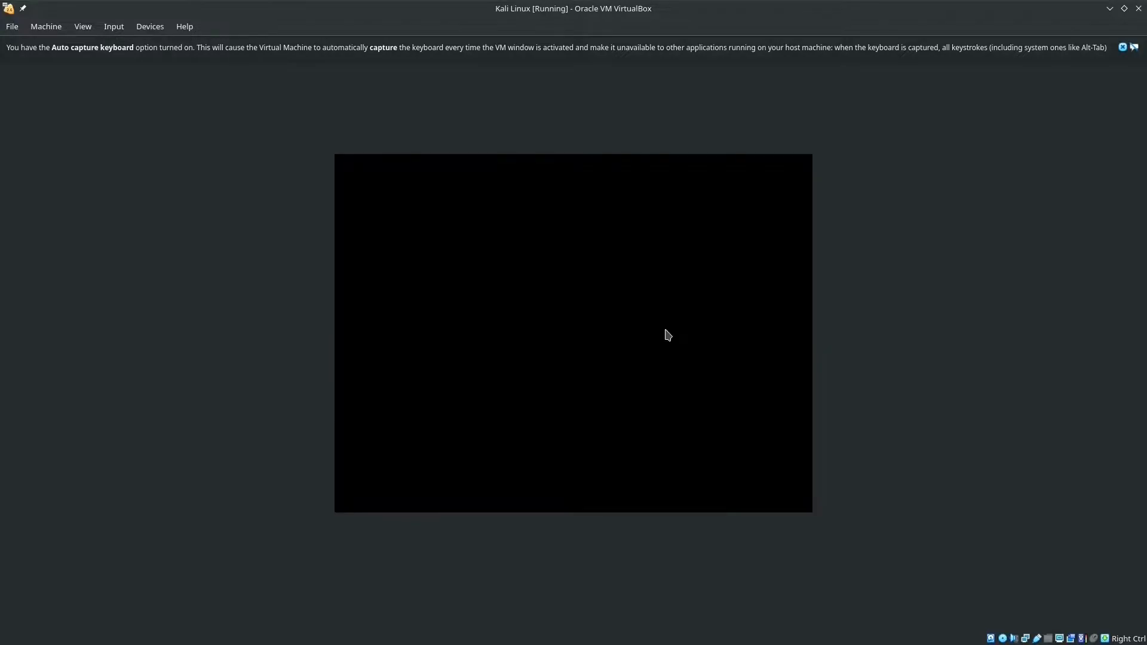
{"action": "left_click", "coordinate": [1122, 47]}
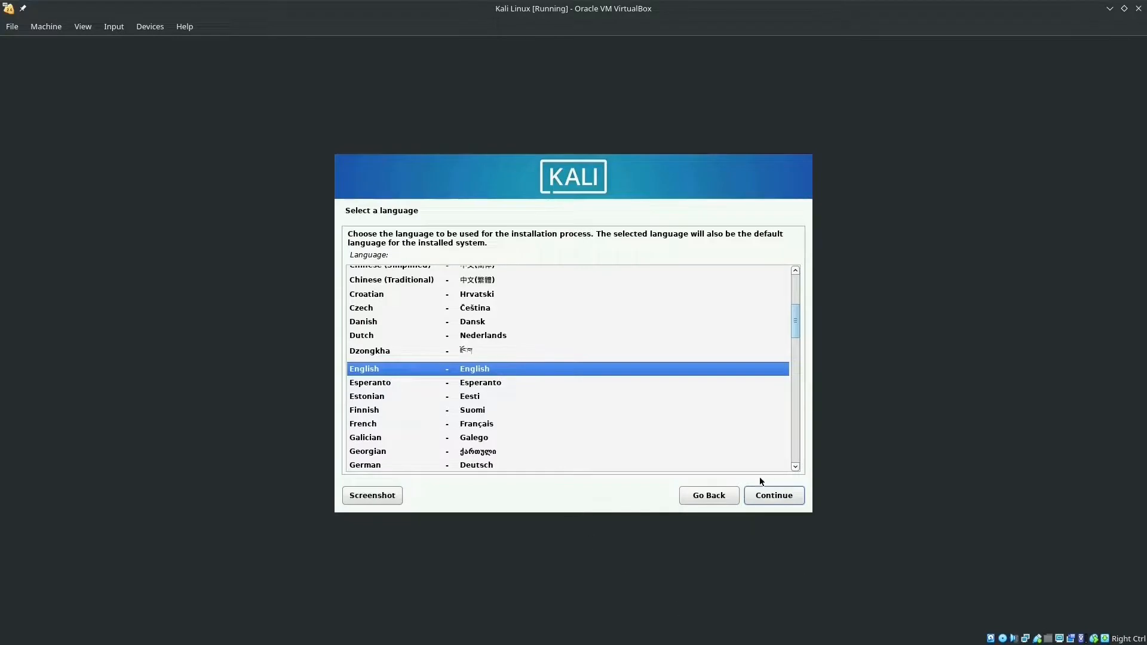
Accept English, default location and keyboard, hostname kali, and a blank domain name
{"action": "left_click", "coordinate": [779, 495]}
{"action": "left_click", "coordinate": [779, 495]}
{"action": "left_click", "coordinate": [779, 495]}
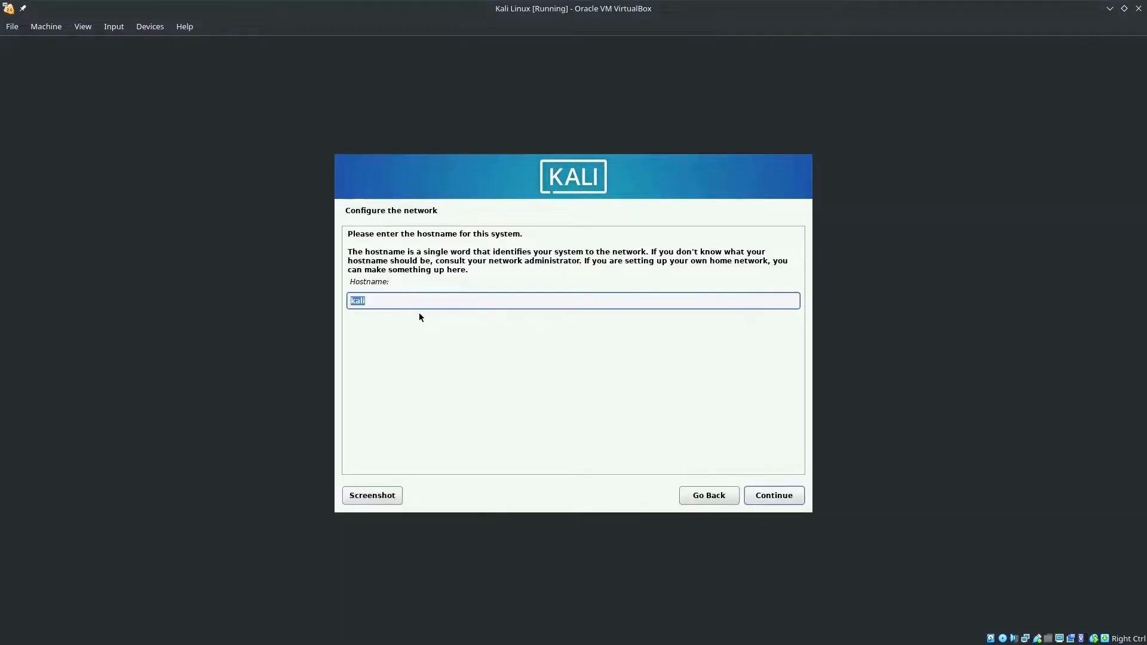
{"action": "left_click", "coordinate": [400, 301]}
{"action": "left_click", "coordinate": [776, 496]}
{"action": "left_click", "coordinate": [776, 497]}
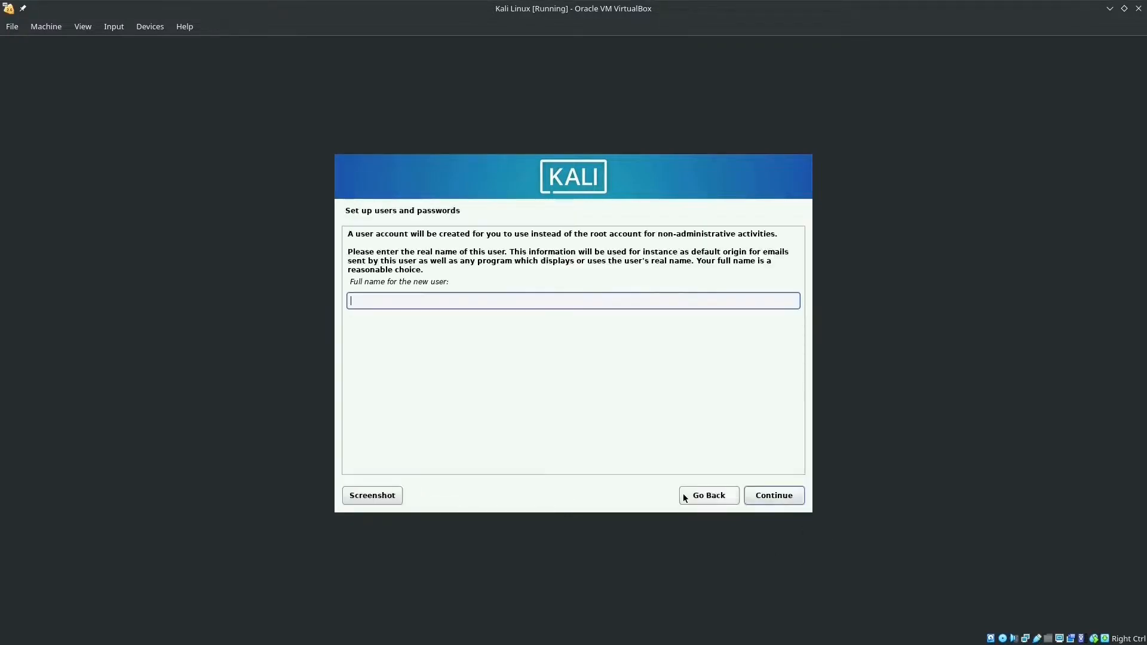
Enter the user's full name, keep the suggested username, set the password, and accept the time zone
{"action": "type", "text": "mohit"}
{"action": "key", "text": "Return"}
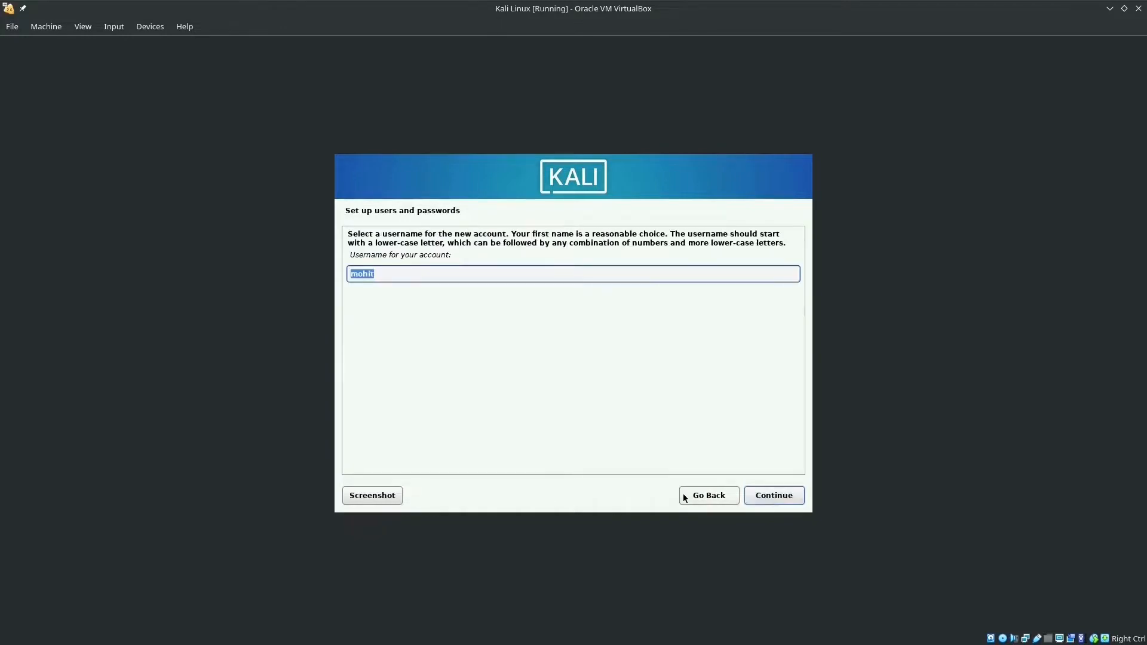
{"action": "key", "text": "Return"}
{"action": "type", "text": "kali"}
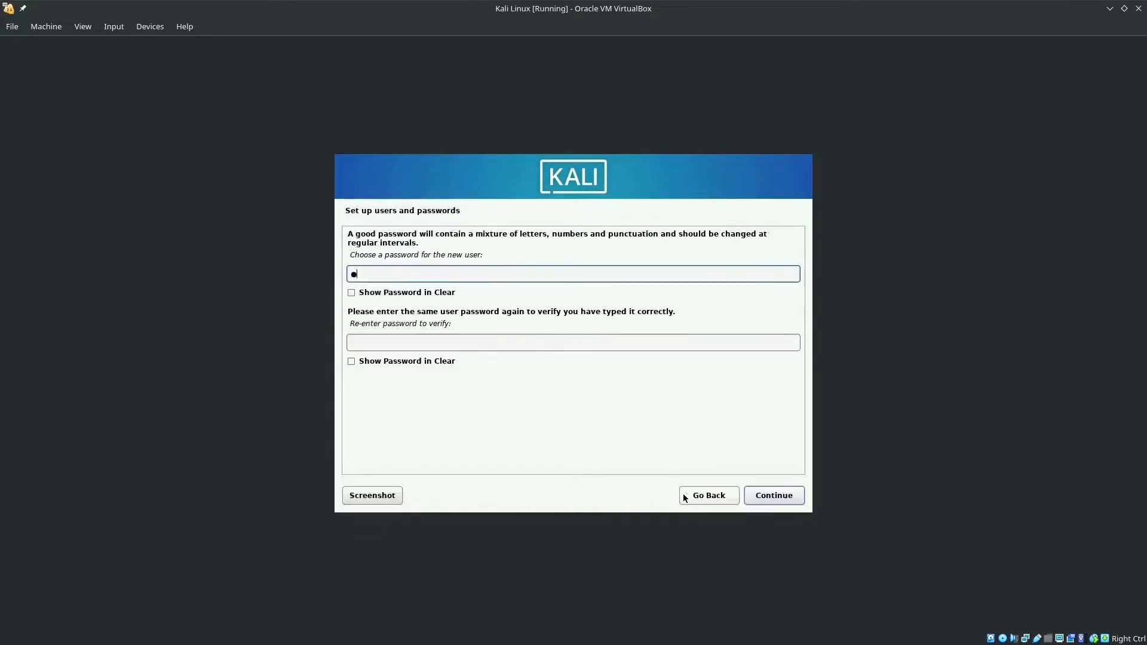
{"action": "key", "text": "Tab"}
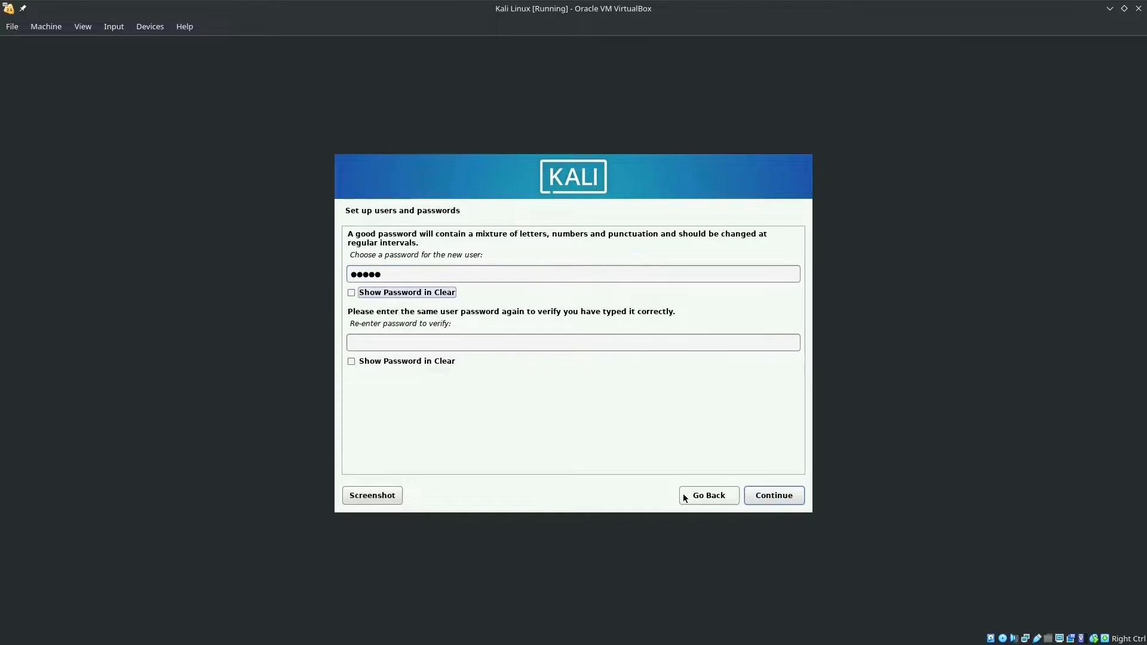
{"action": "key", "text": "Tab"}
{"action": "type", "text": "kali1"}
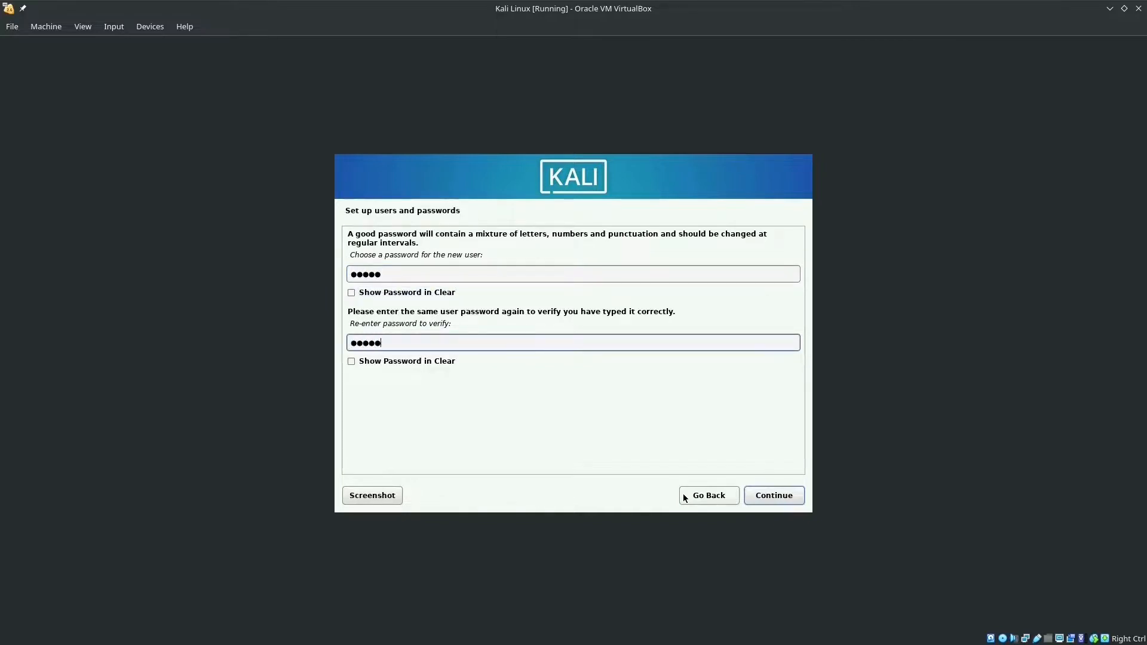
{"action": "key", "text": "Tab"}
{"action": "key", "text": "Tab"}
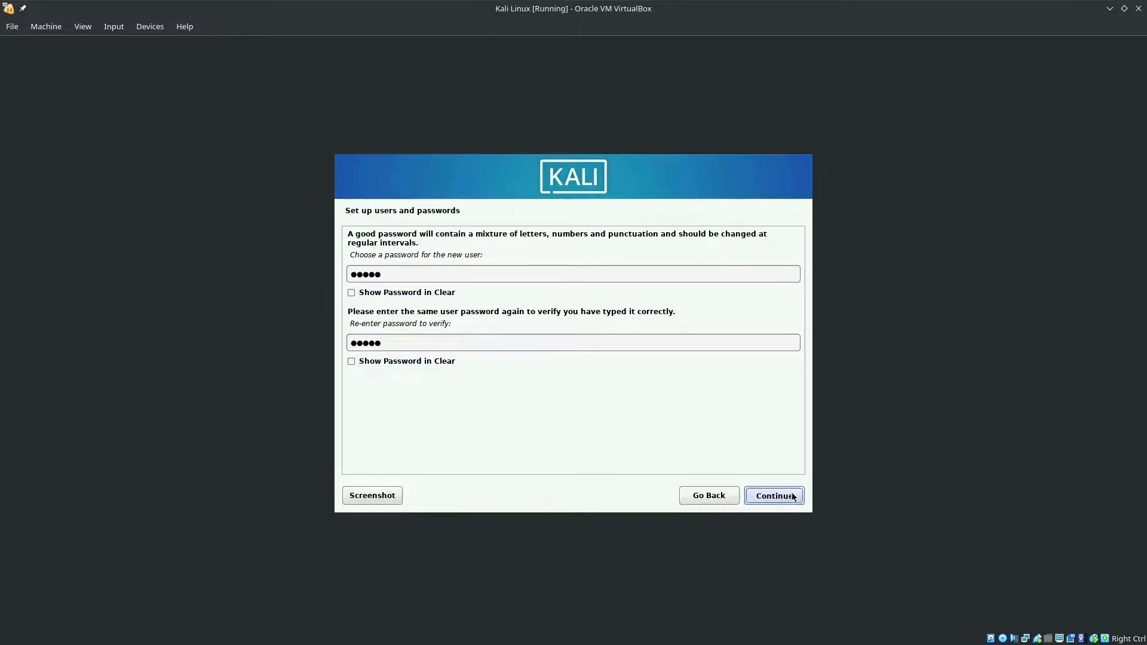
{"action": "left_click", "coordinate": [793, 496]}
{"action": "left_click", "coordinate": [793, 496]}
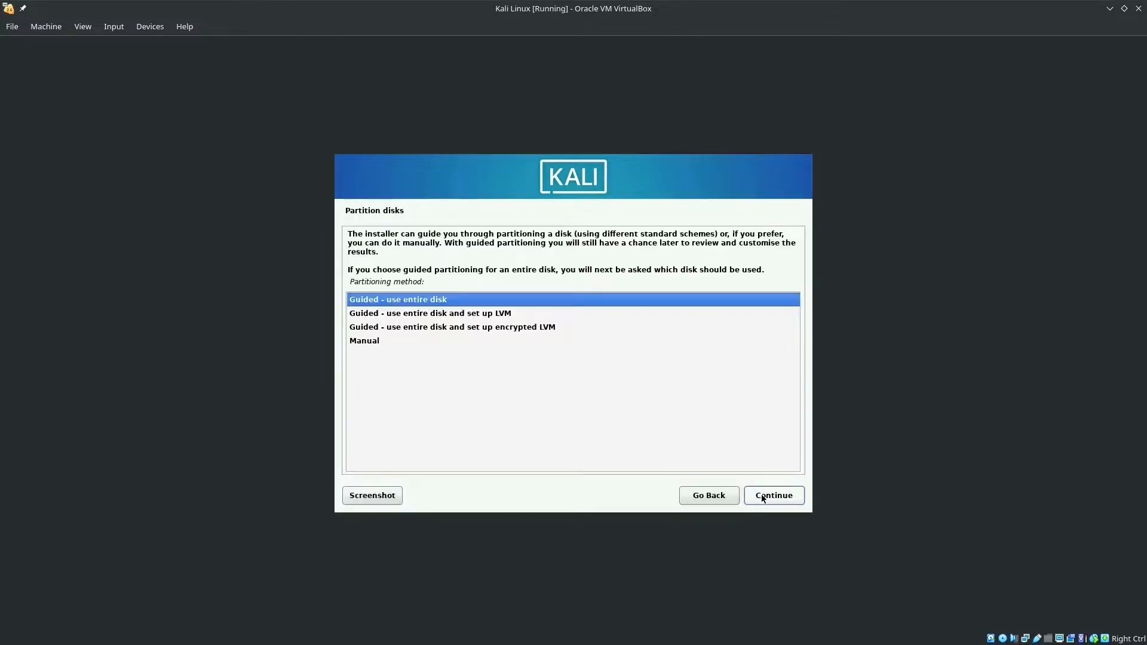
Use guided partitioning on the 21.5 GB SCSI3 sda disk, all files in one partition, and write changes
{"action": "left_click", "coordinate": [762, 496]}
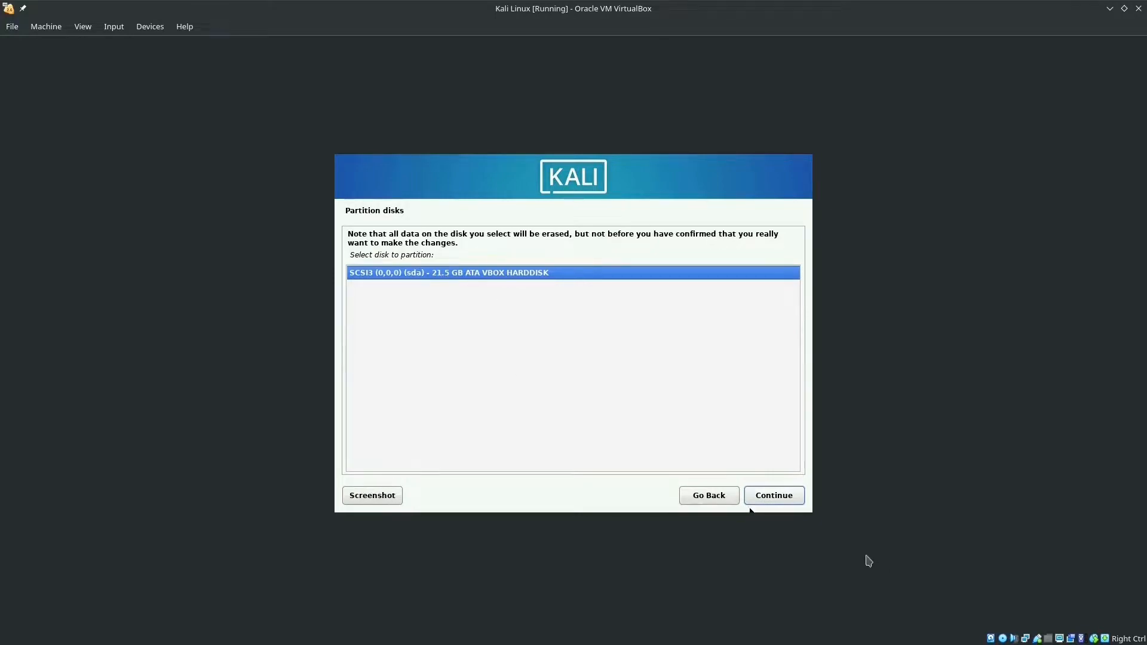
{"action": "left_click", "coordinate": [797, 497]}
{"action": "left_click", "coordinate": [791, 507]}
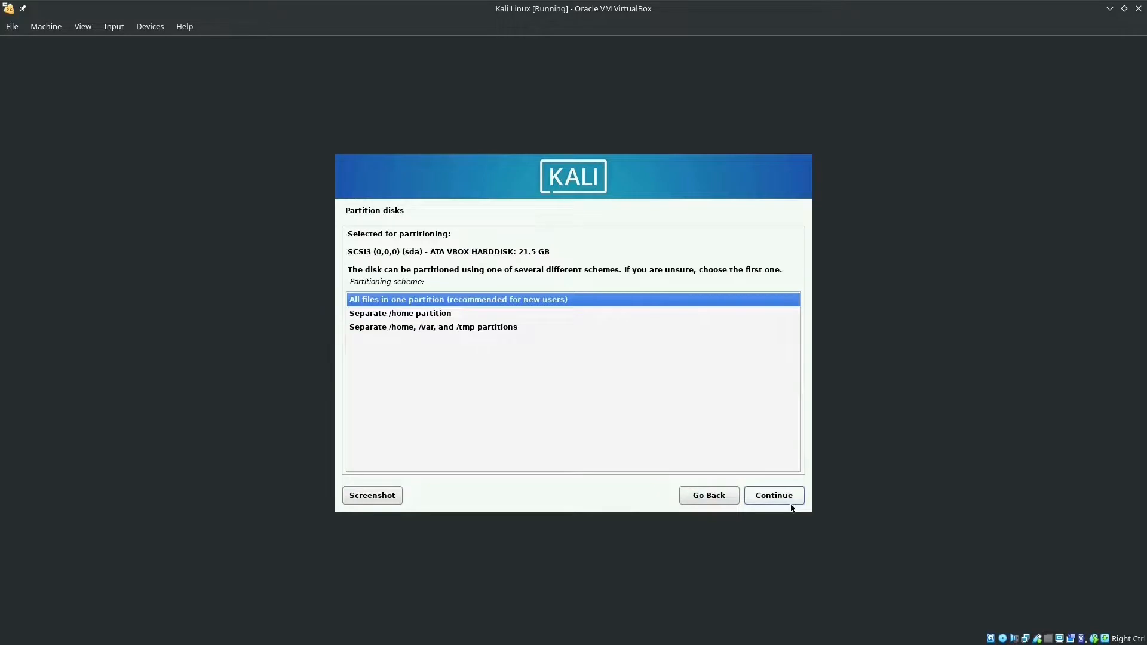
{"action": "left_click", "coordinate": [775, 499]}
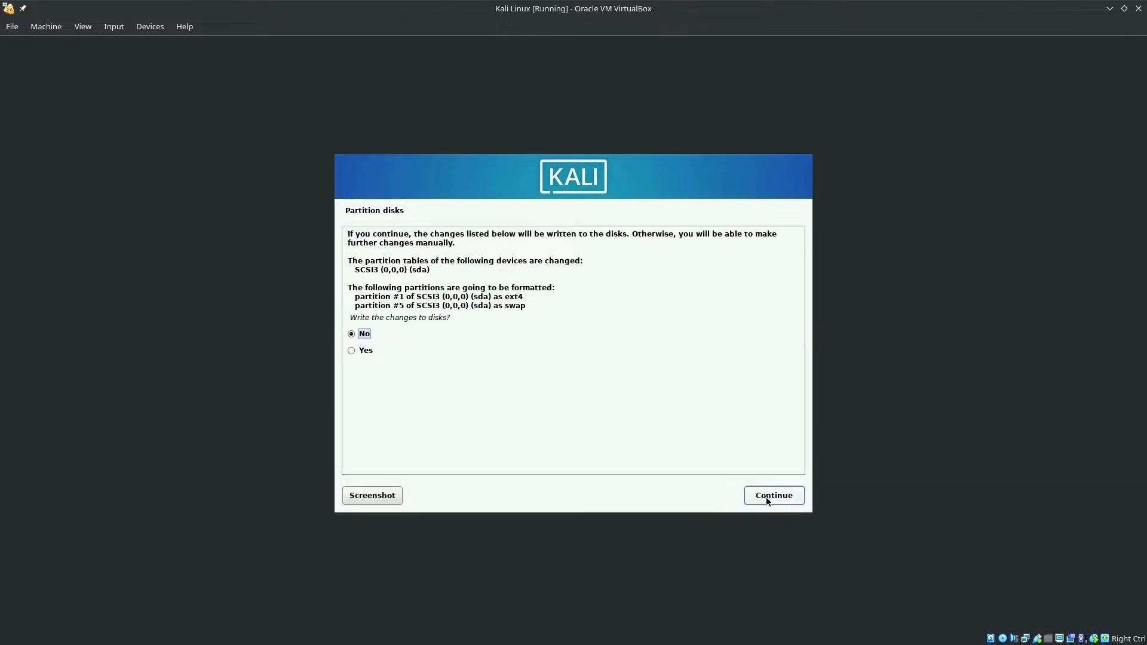
{"action": "left_click", "coordinate": [352, 351]}
{"action": "left_click", "coordinate": [774, 497]}
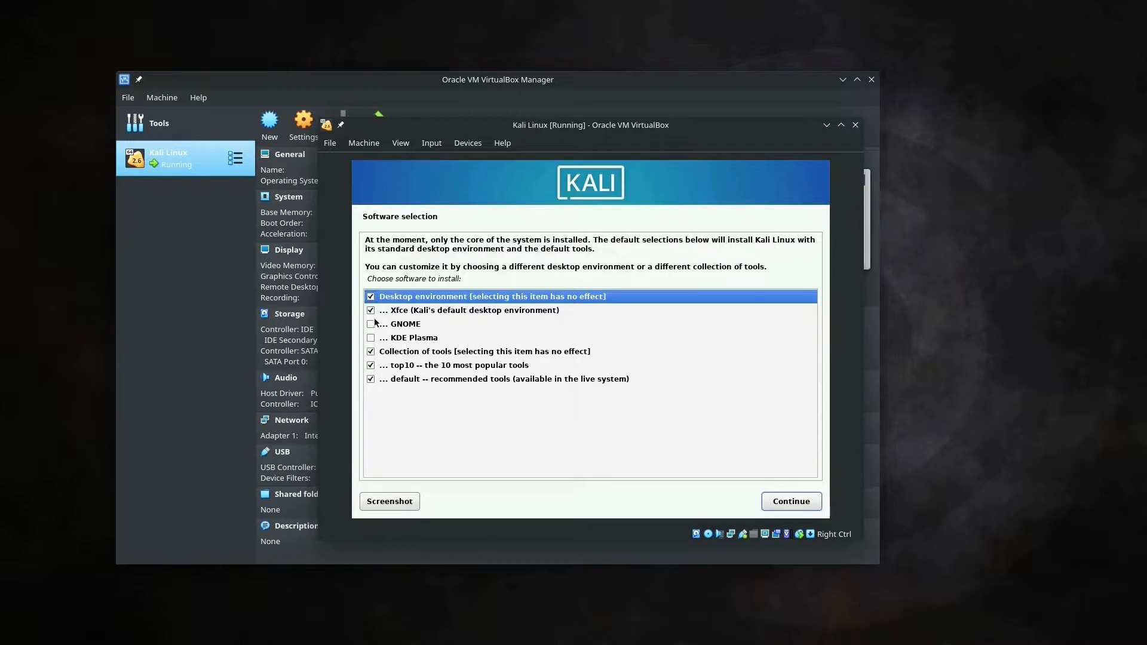
Deselect the top10 and default tool collections, keep Xfce, and start the software installation
{"action": "left_click", "coordinate": [371, 366]}
{"action": "left_click", "coordinate": [370, 381]}
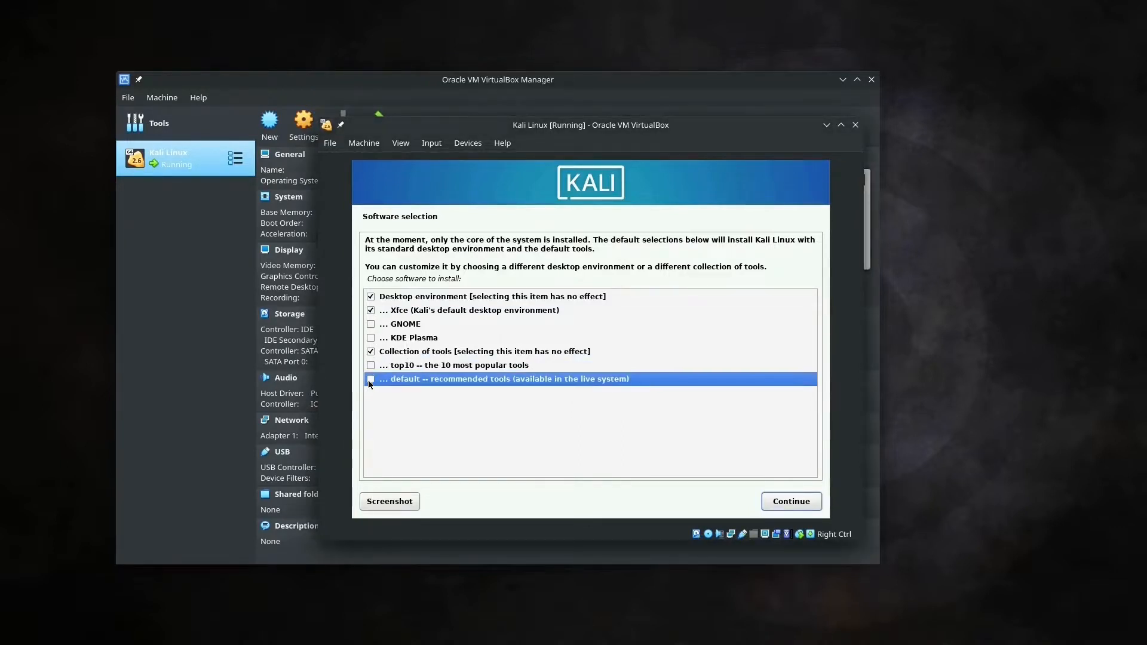
{"action": "left_click", "coordinate": [779, 505]}
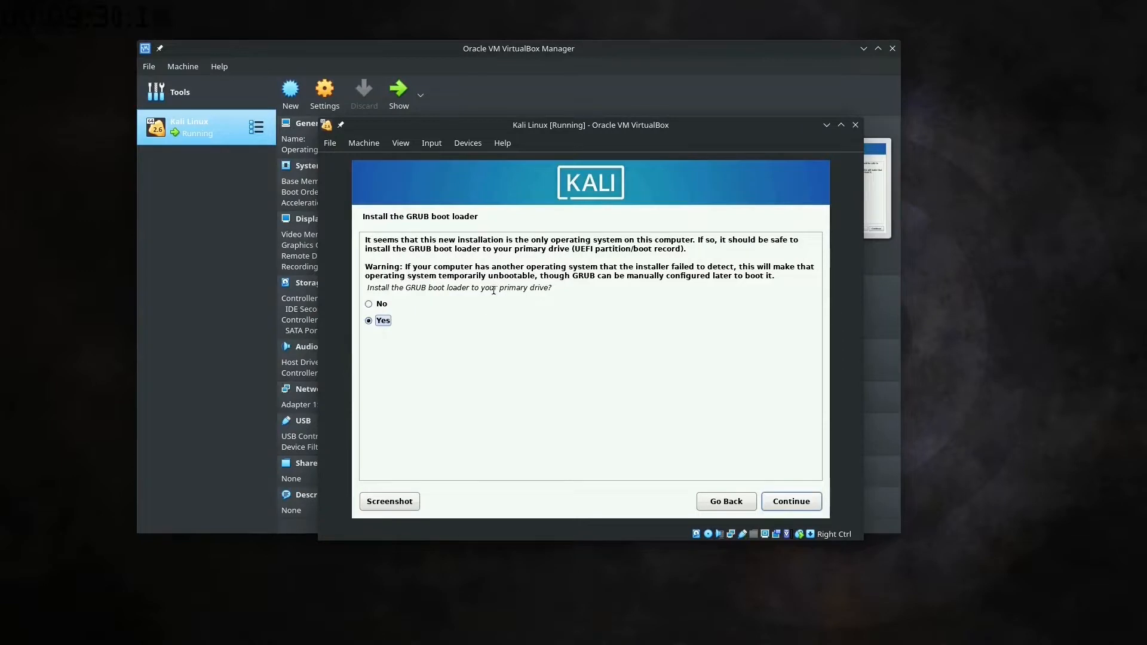
Install the GRUB boot loader to the primary drive /dev/sda and finish the installation to reboot
{"action": "left_click", "coordinate": [800, 509]}
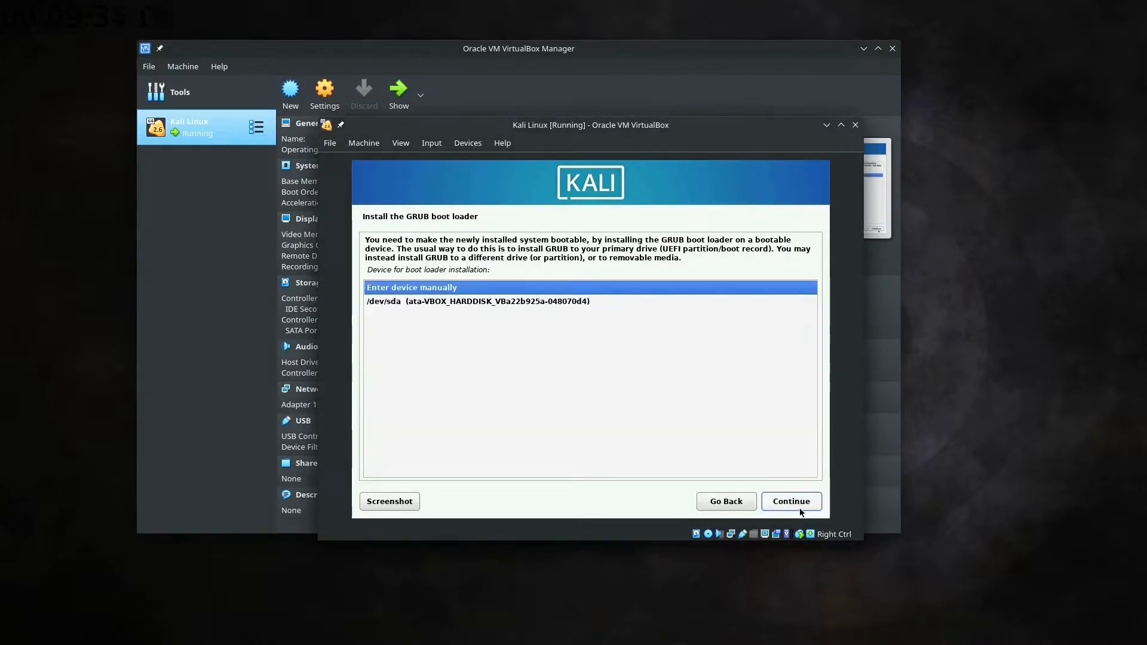
{"action": "left_click", "coordinate": [801, 511]}
{"action": "left_click", "coordinate": [744, 503]}
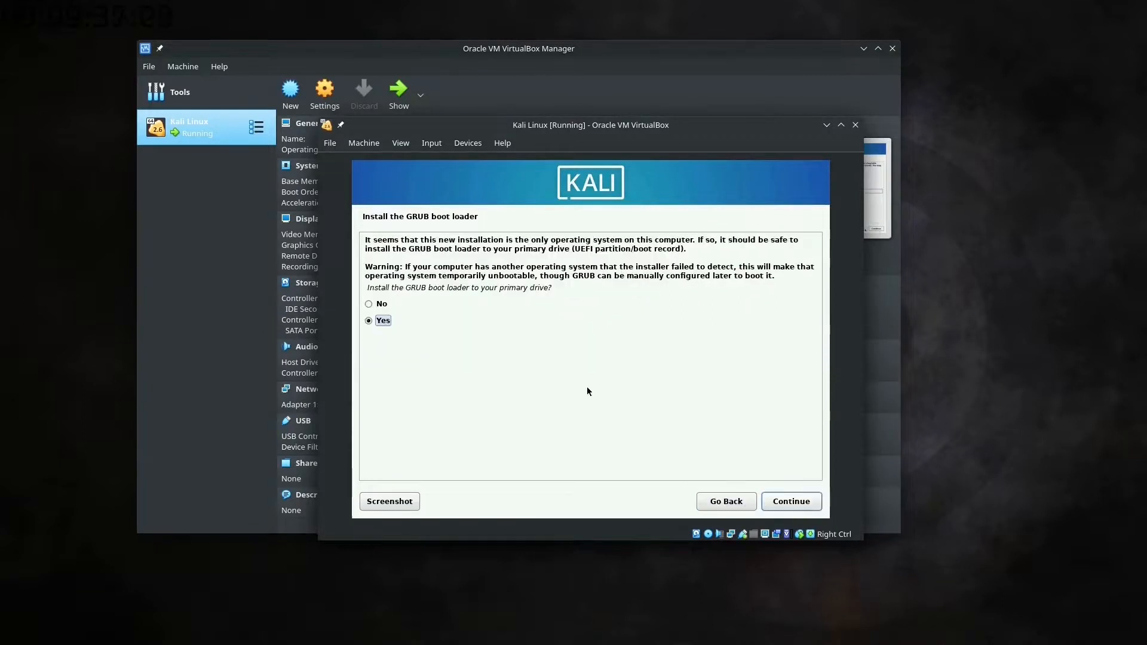
{"action": "left_click", "coordinate": [789, 500]}
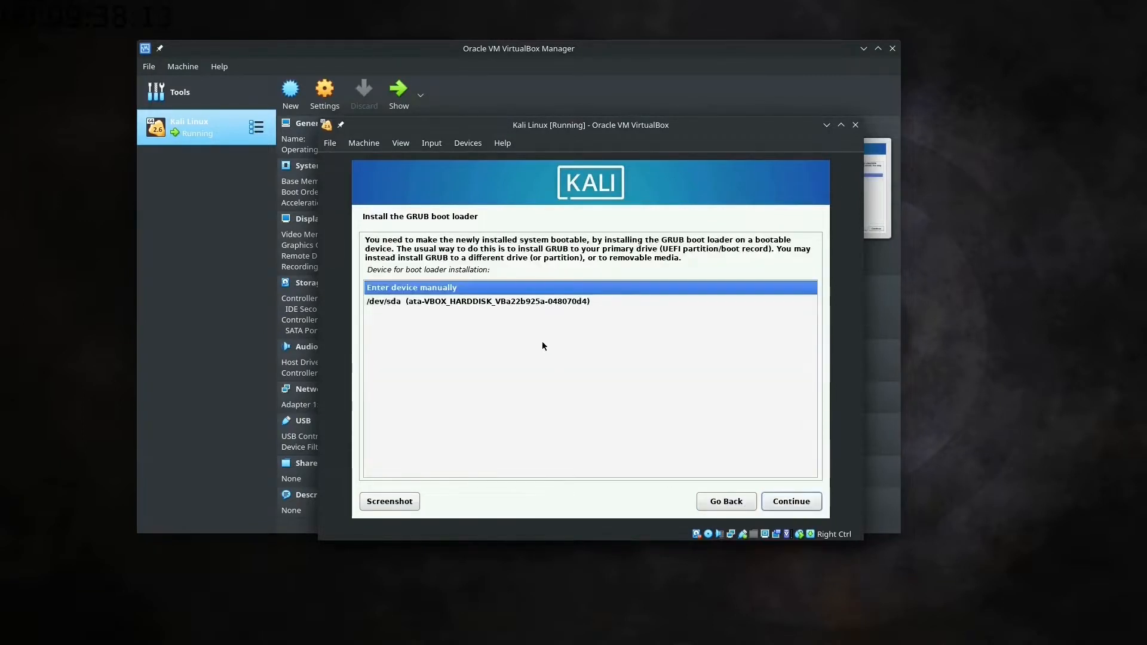
{"action": "left_click", "coordinate": [537, 301]}
{"action": "left_click", "coordinate": [818, 499]}
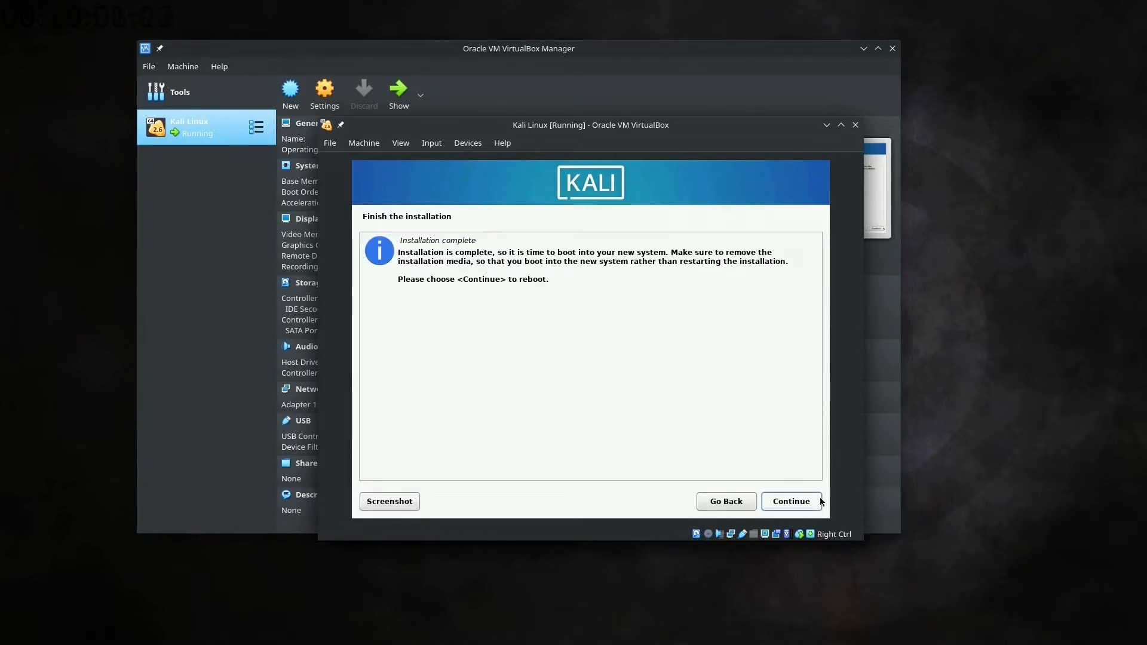
{"action": "left_click", "coordinate": [818, 501]}
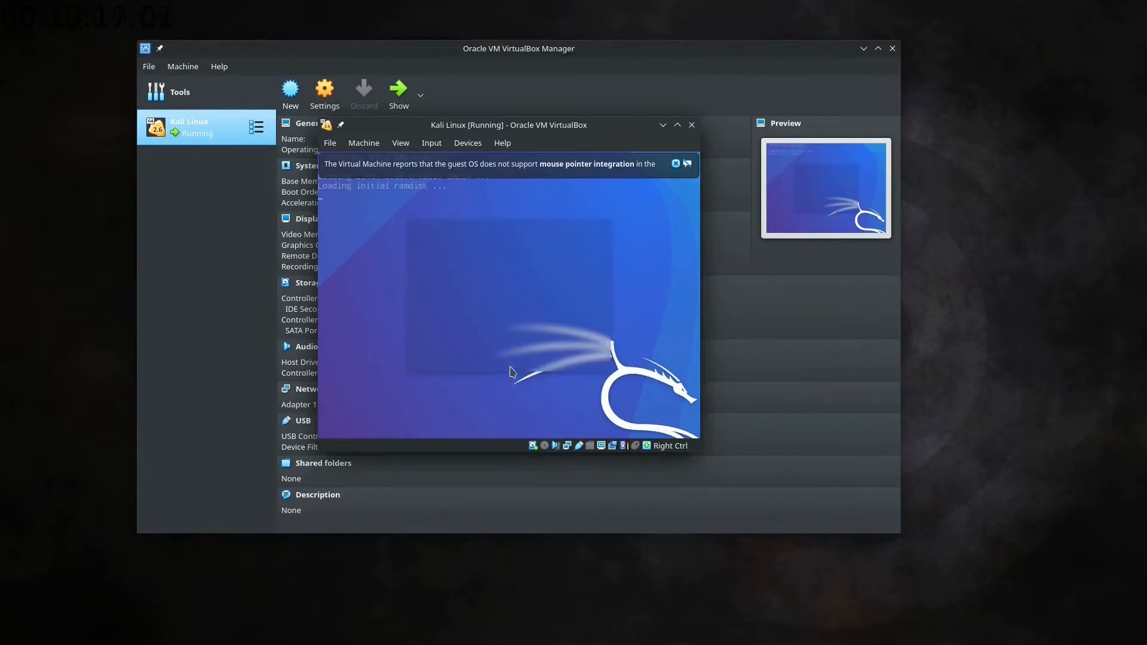
Log in to Kali with the account's username and password, then maximize the VM window to full screen
{"action": "left_click", "coordinate": [725, 124]}
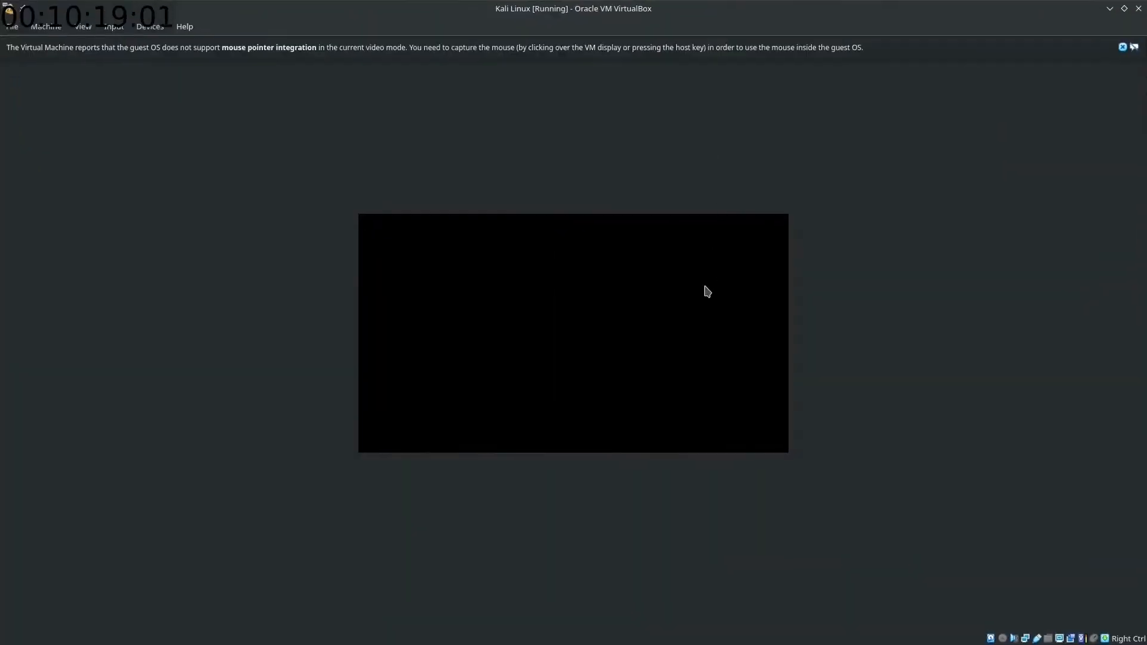
{"action": "type", "text": "m"}
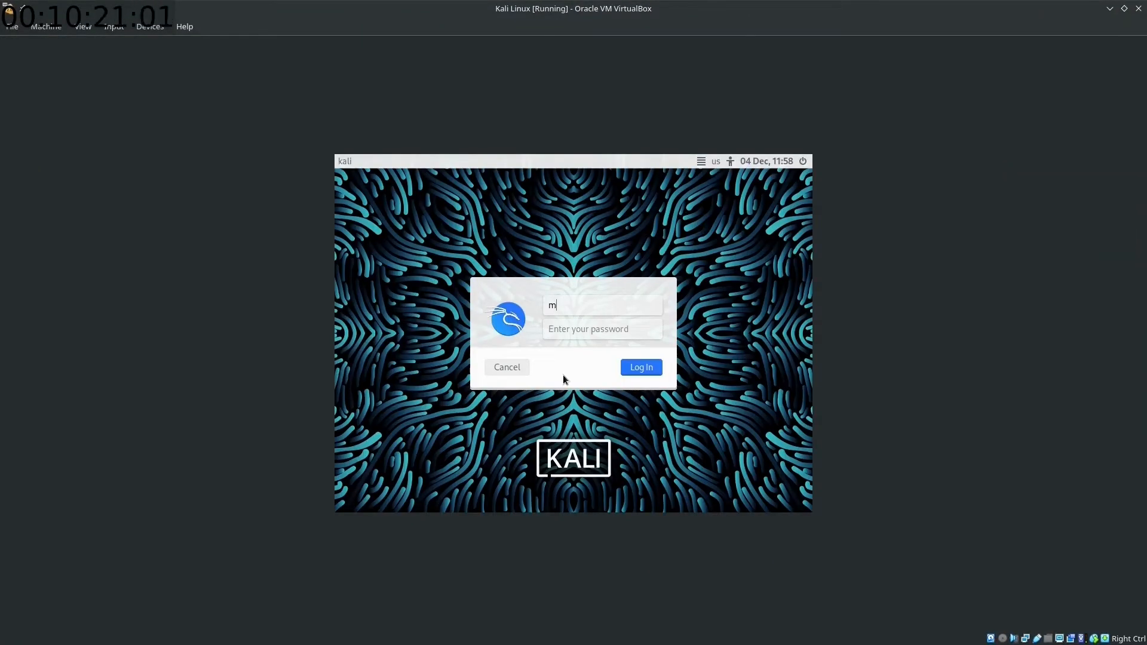
{"action": "type", "text": "ohit"}
{"action": "key", "text": "Tab"}
{"action": "type", "text": "kali"}
{"action": "key", "text": "Return"}
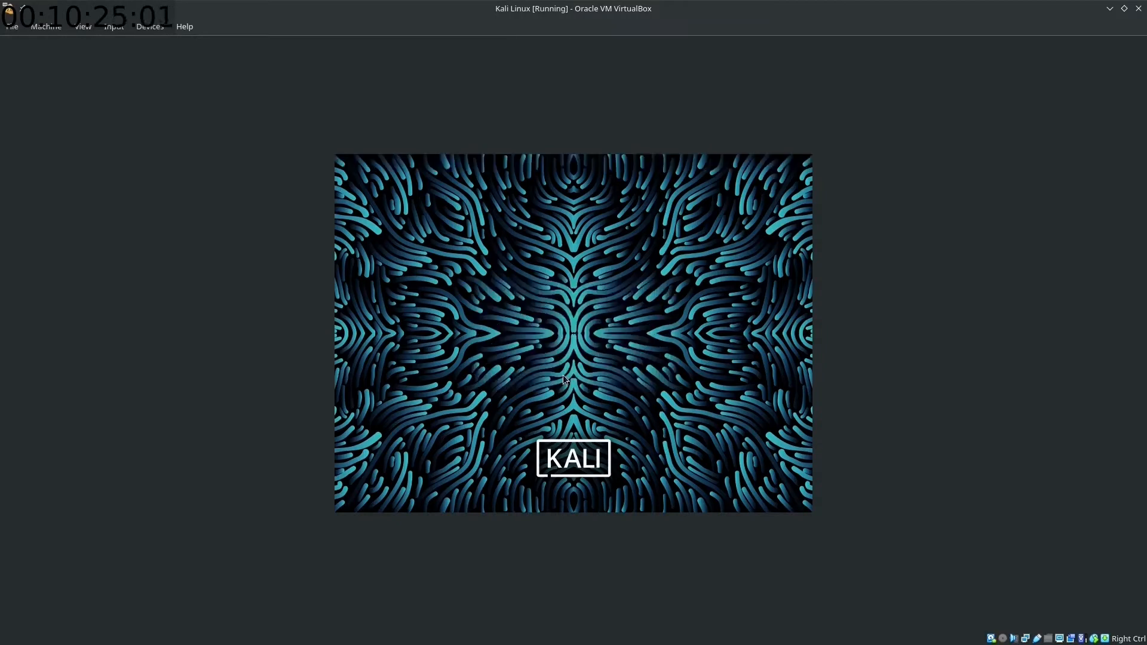
{"action": "left_click_drag", "start_coordinate": [459, 9], "coordinate": [476, 126]}
{"action": "double_click", "coordinate": [478, 126]}
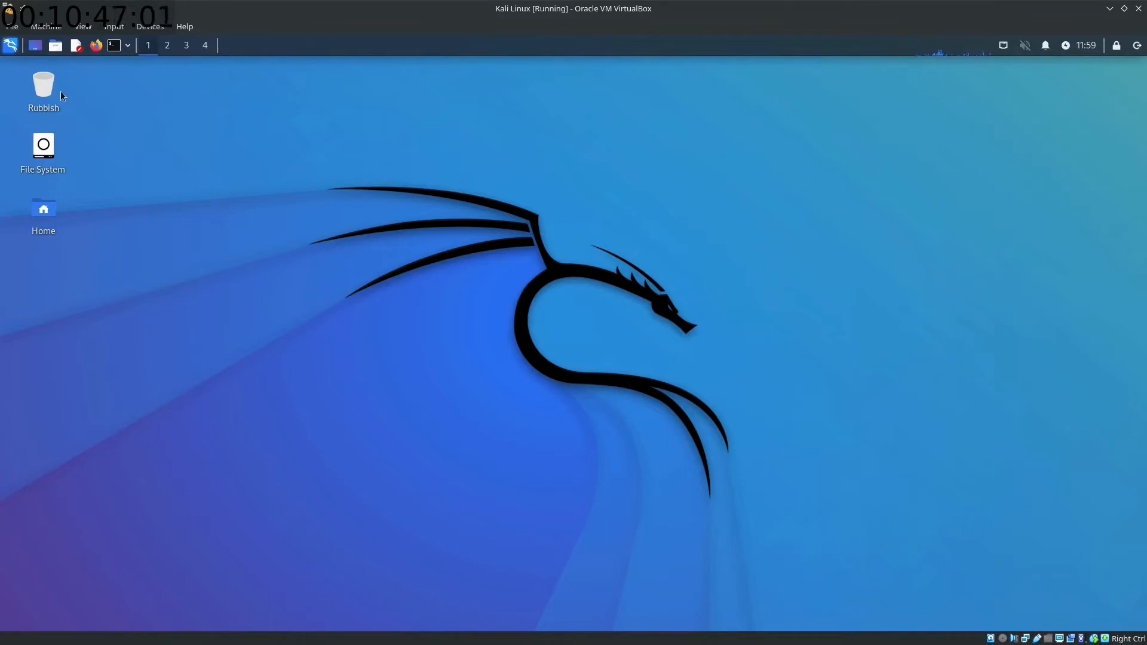
Close the Kali Linux VM from the File menu with the Power off the machine option
{"action": "left_click", "coordinate": [12, 26]}
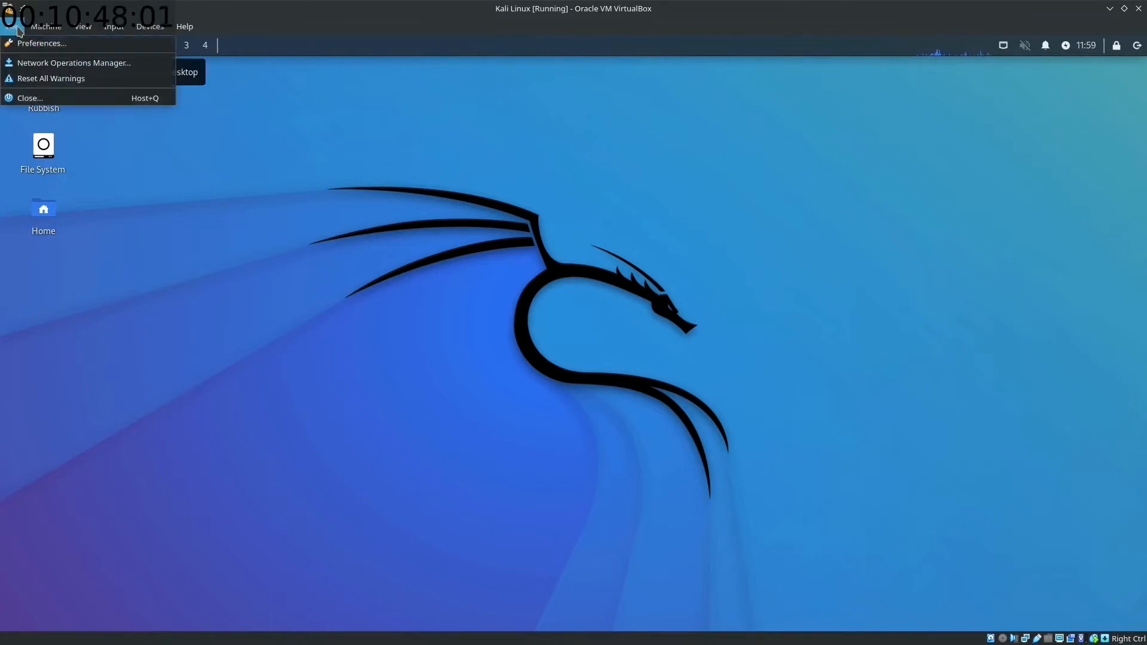
{"action": "left_click", "coordinate": [24, 98]}
{"action": "left_click", "coordinate": [555, 324]}
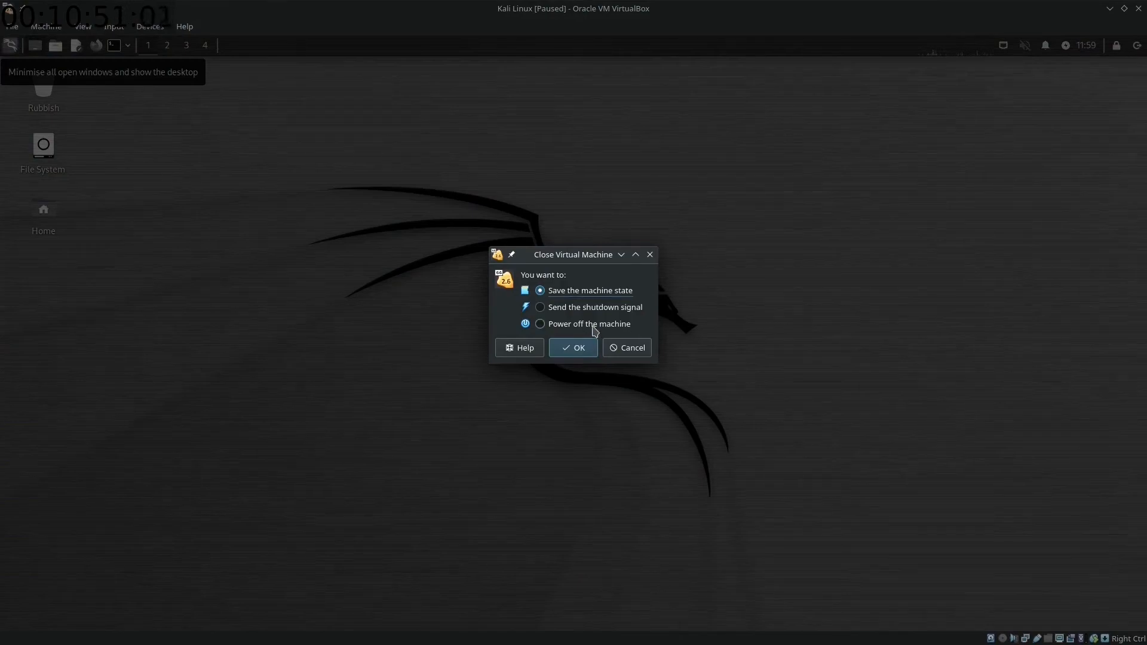
{"action": "left_click", "coordinate": [575, 347]}
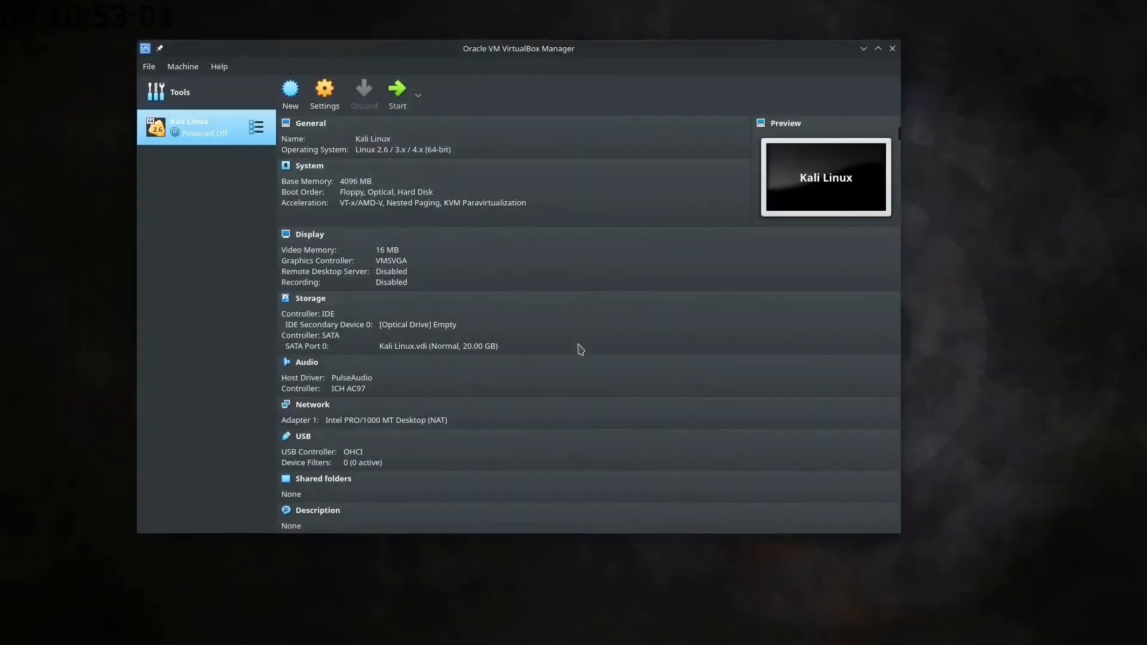